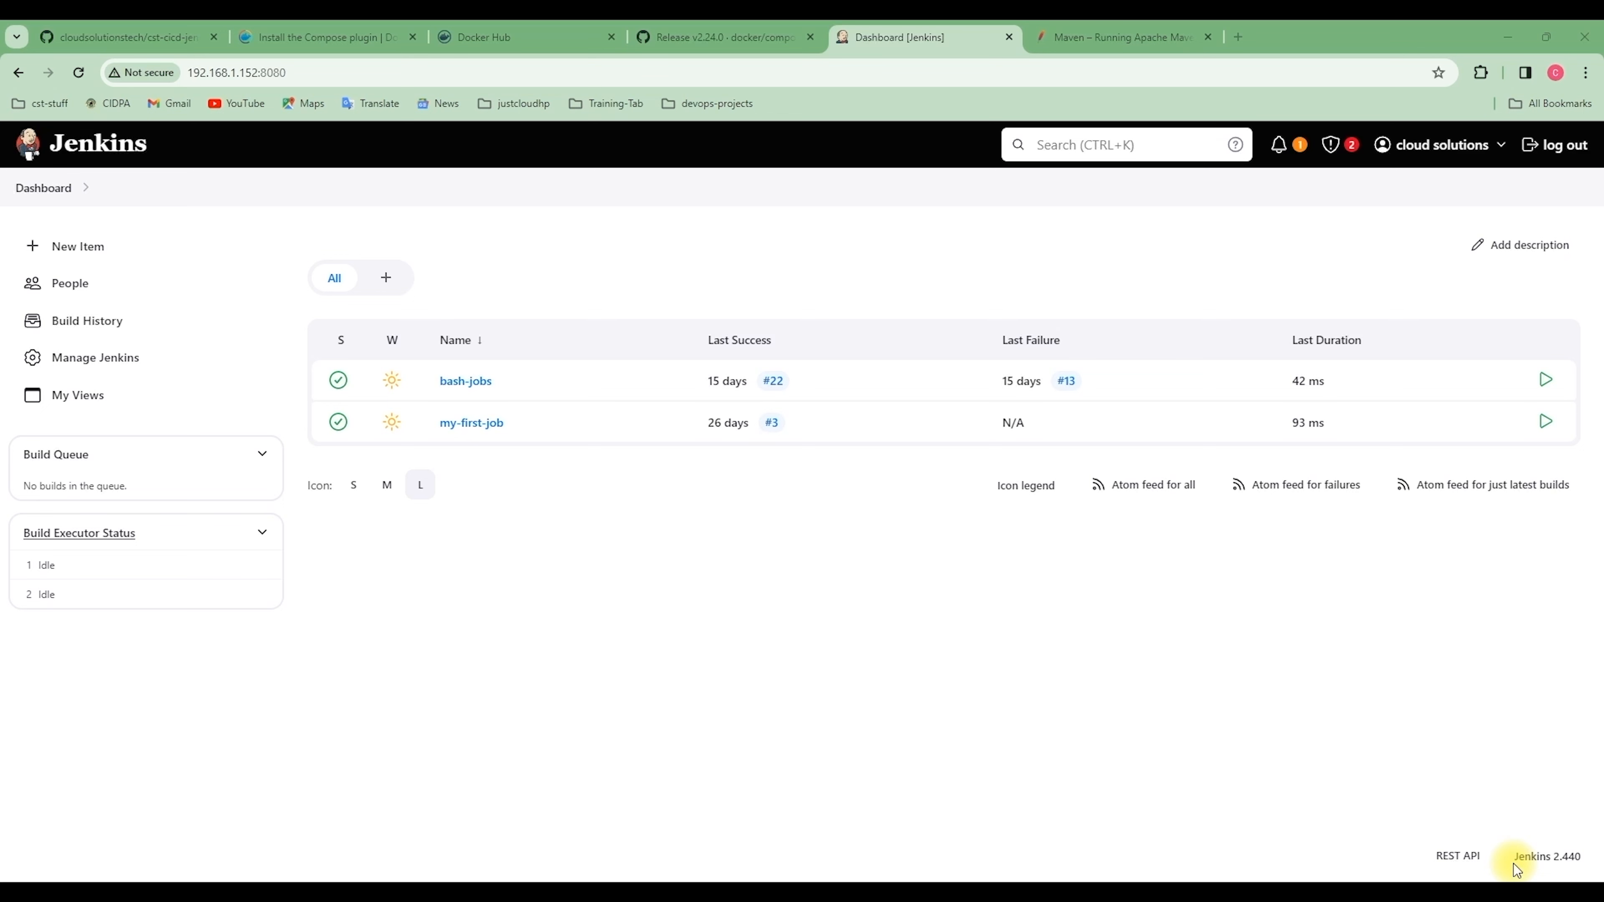
Go to Manage Jenkins and open the Security configuration page
click(83, 365)
scroll(630, 673, down, 5)
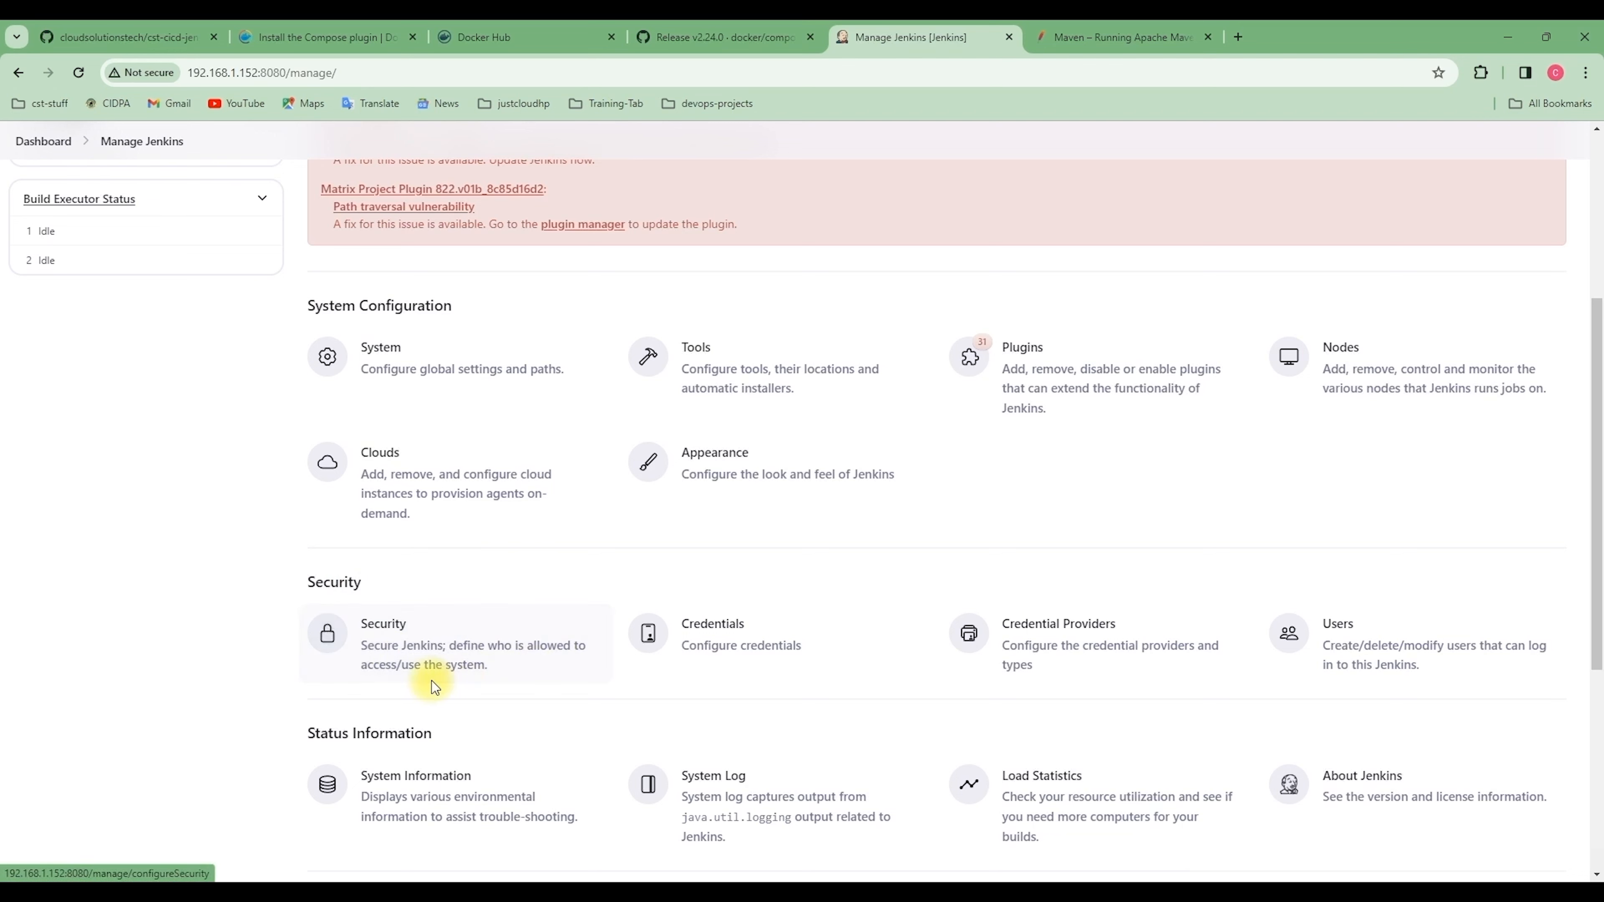
click(468, 663)
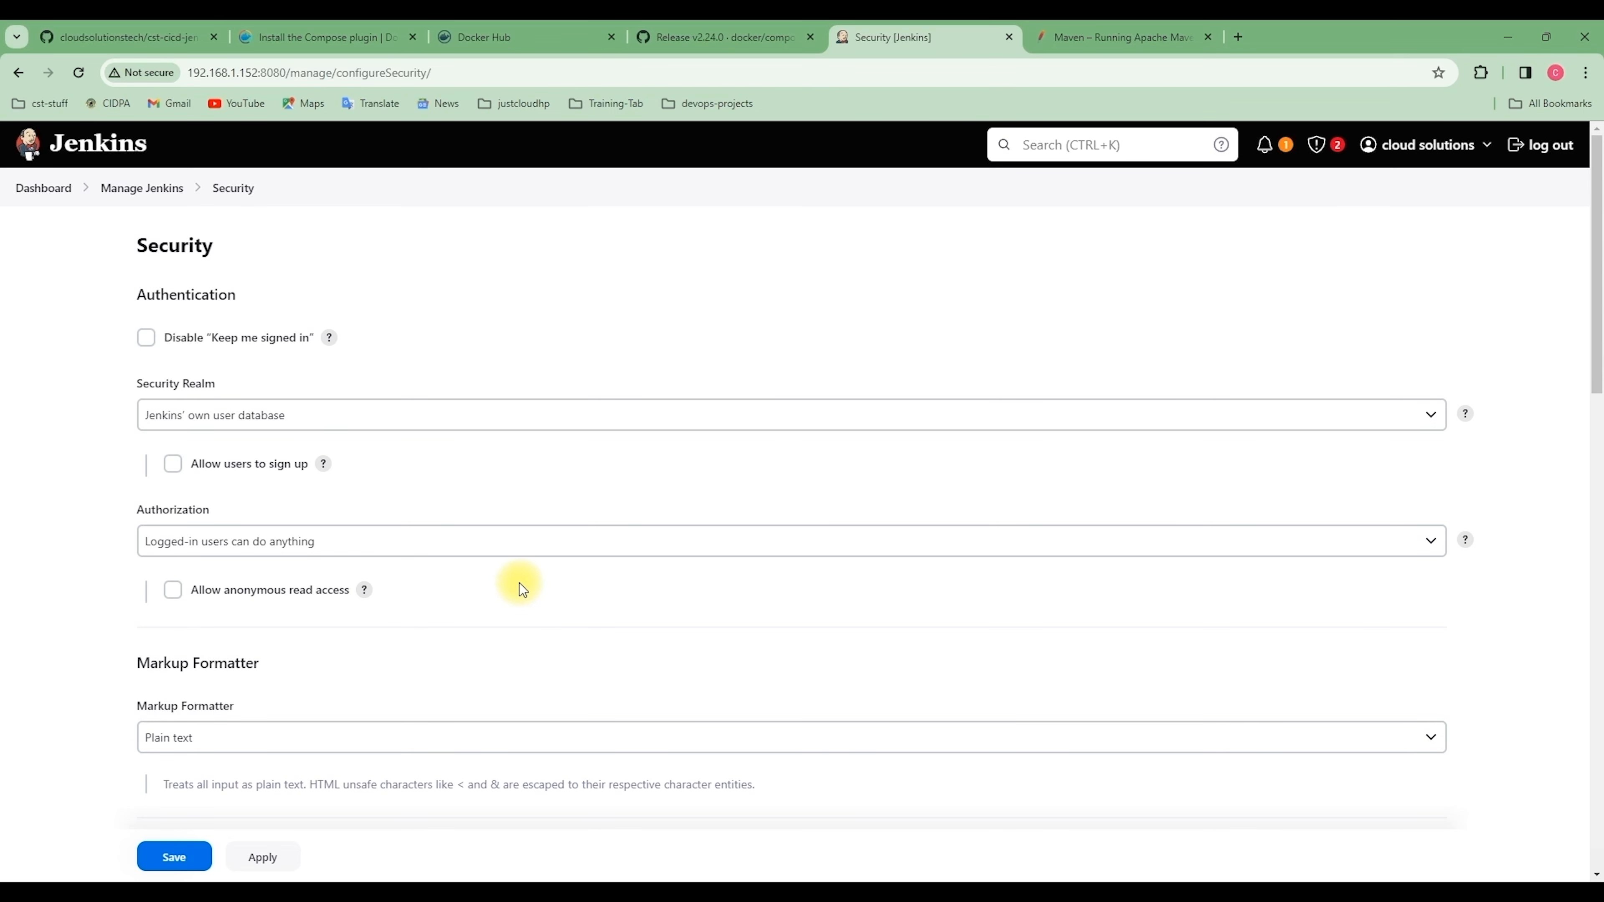
Enable 'Allow users to sign up' under Security Realm and save the settings
click(174, 467)
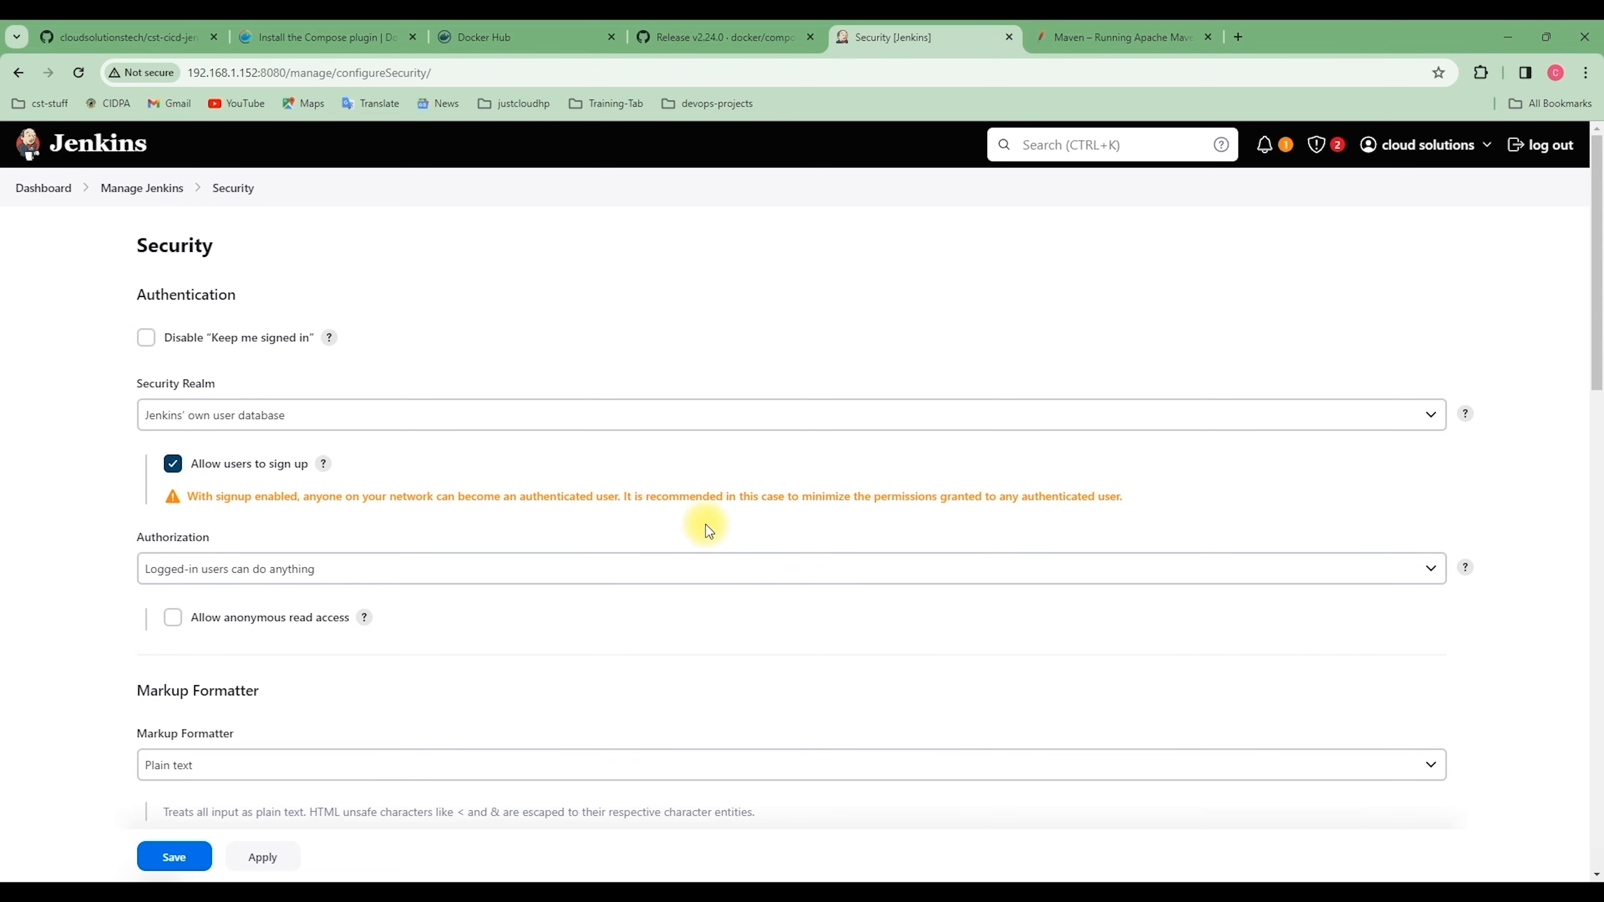
click(171, 858)
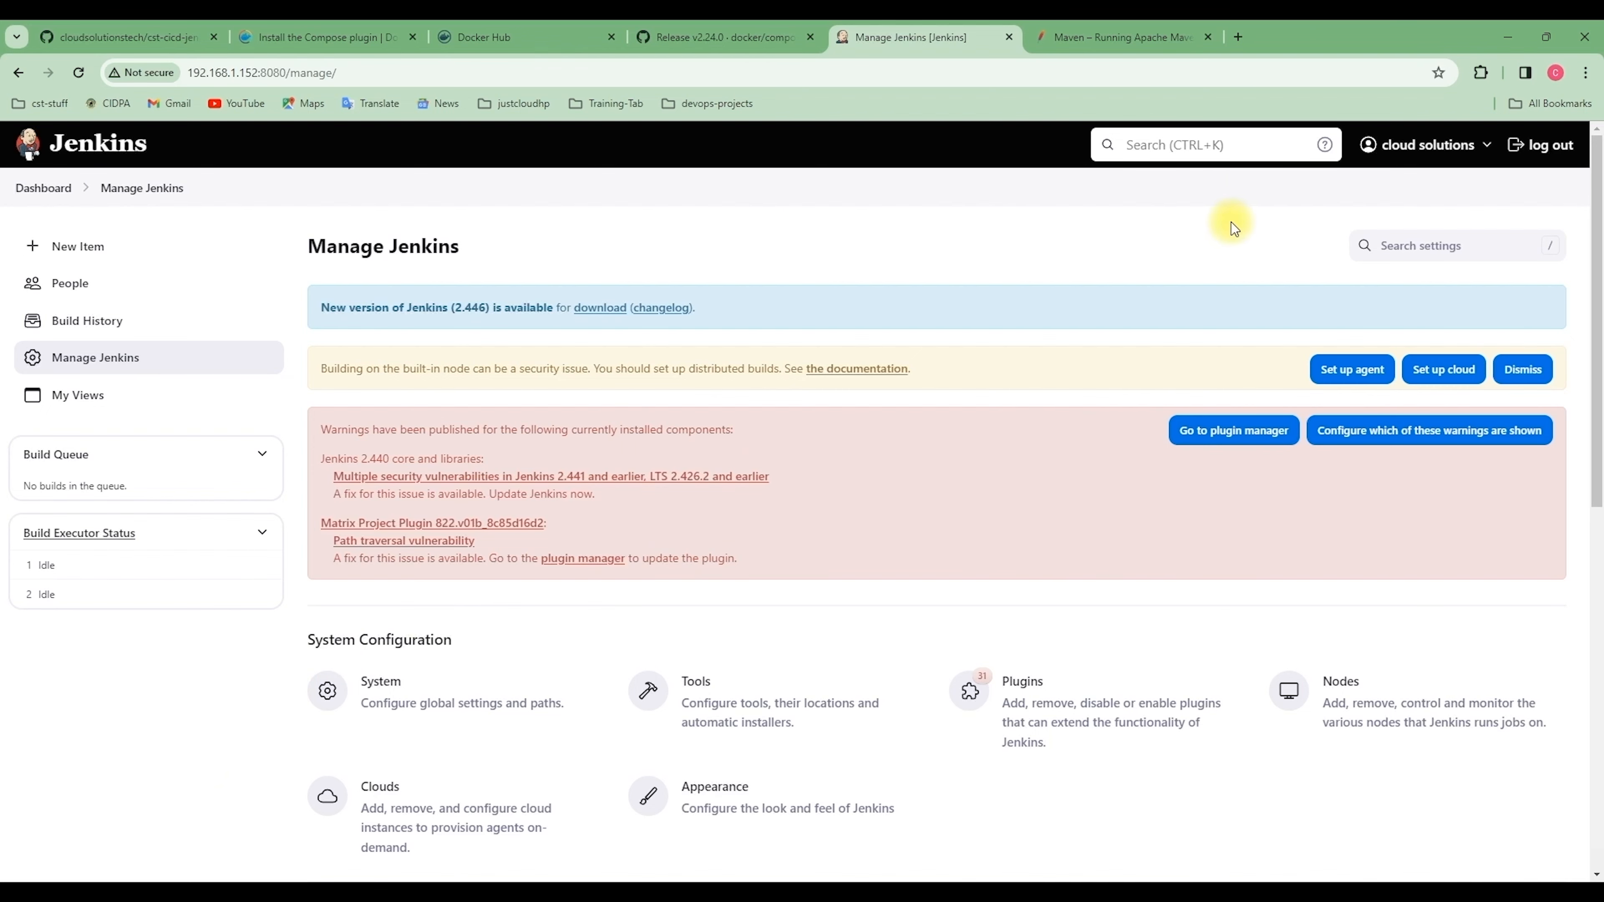
Load Jenkins at 192.168.1.152:8080 in a new Chrome incognito window, then shrink it beside the main window
click(1586, 73)
click(1415, 157)
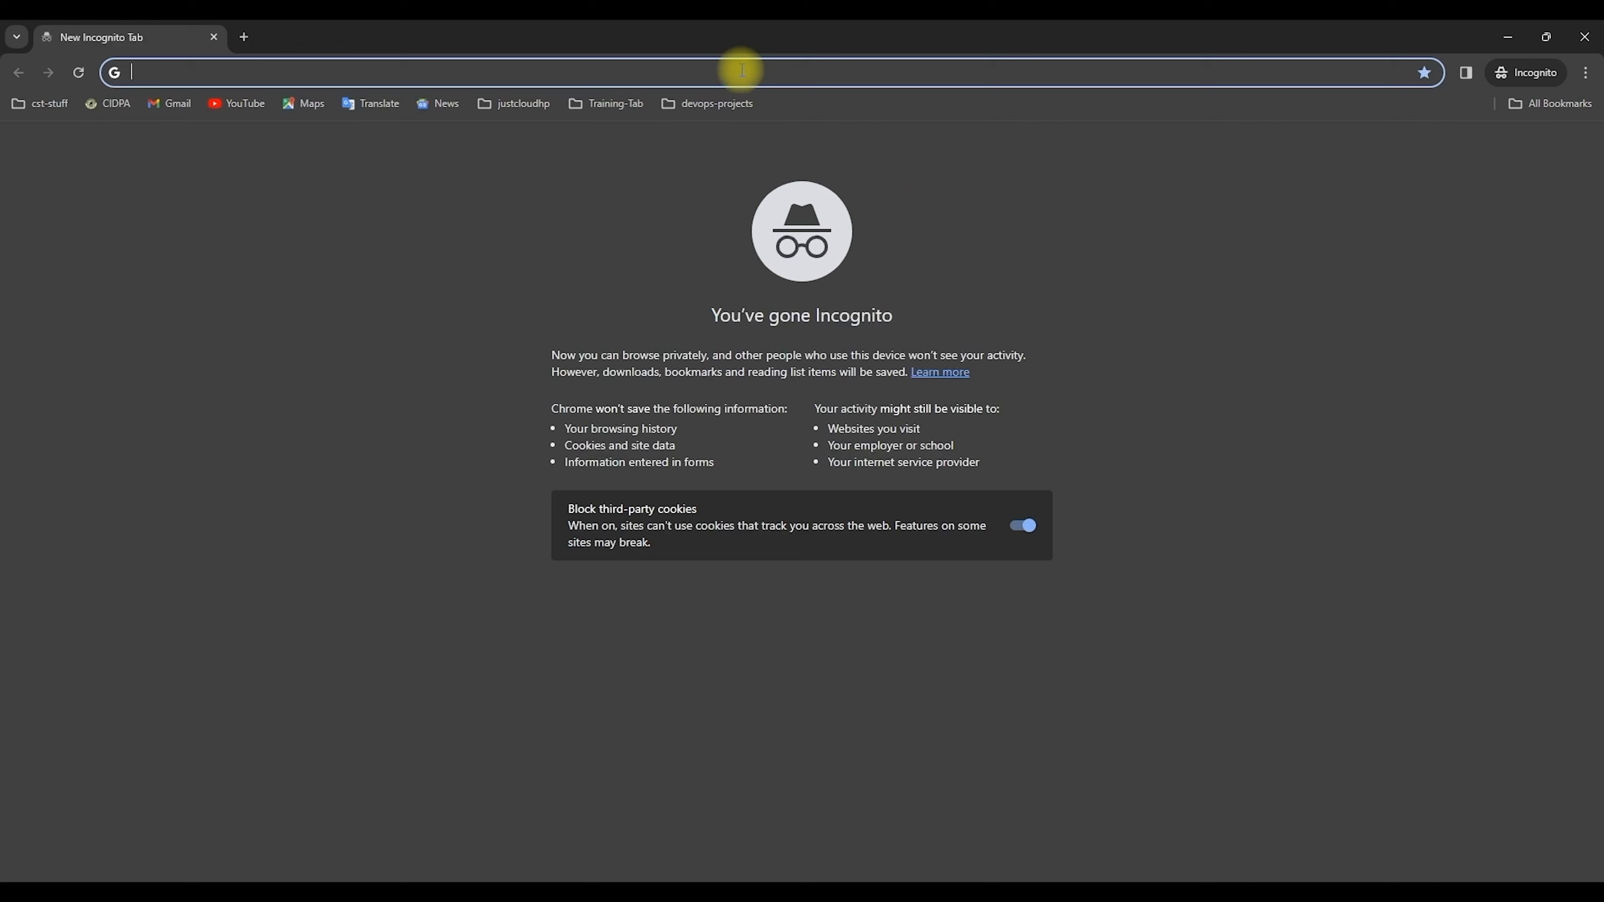
text(192)
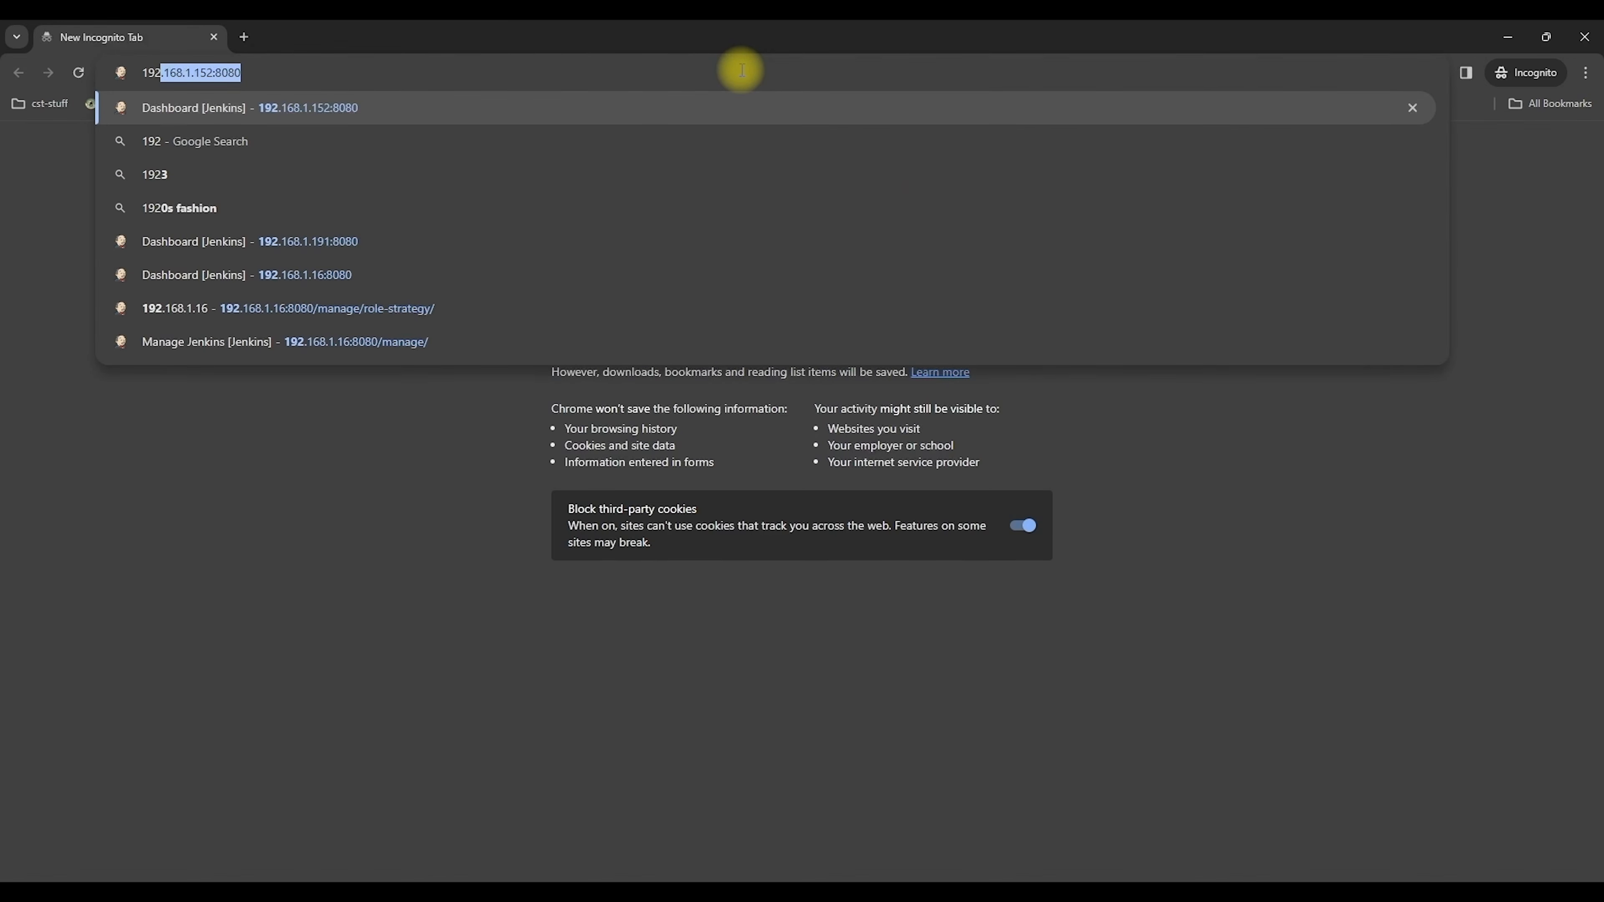
key(Return)
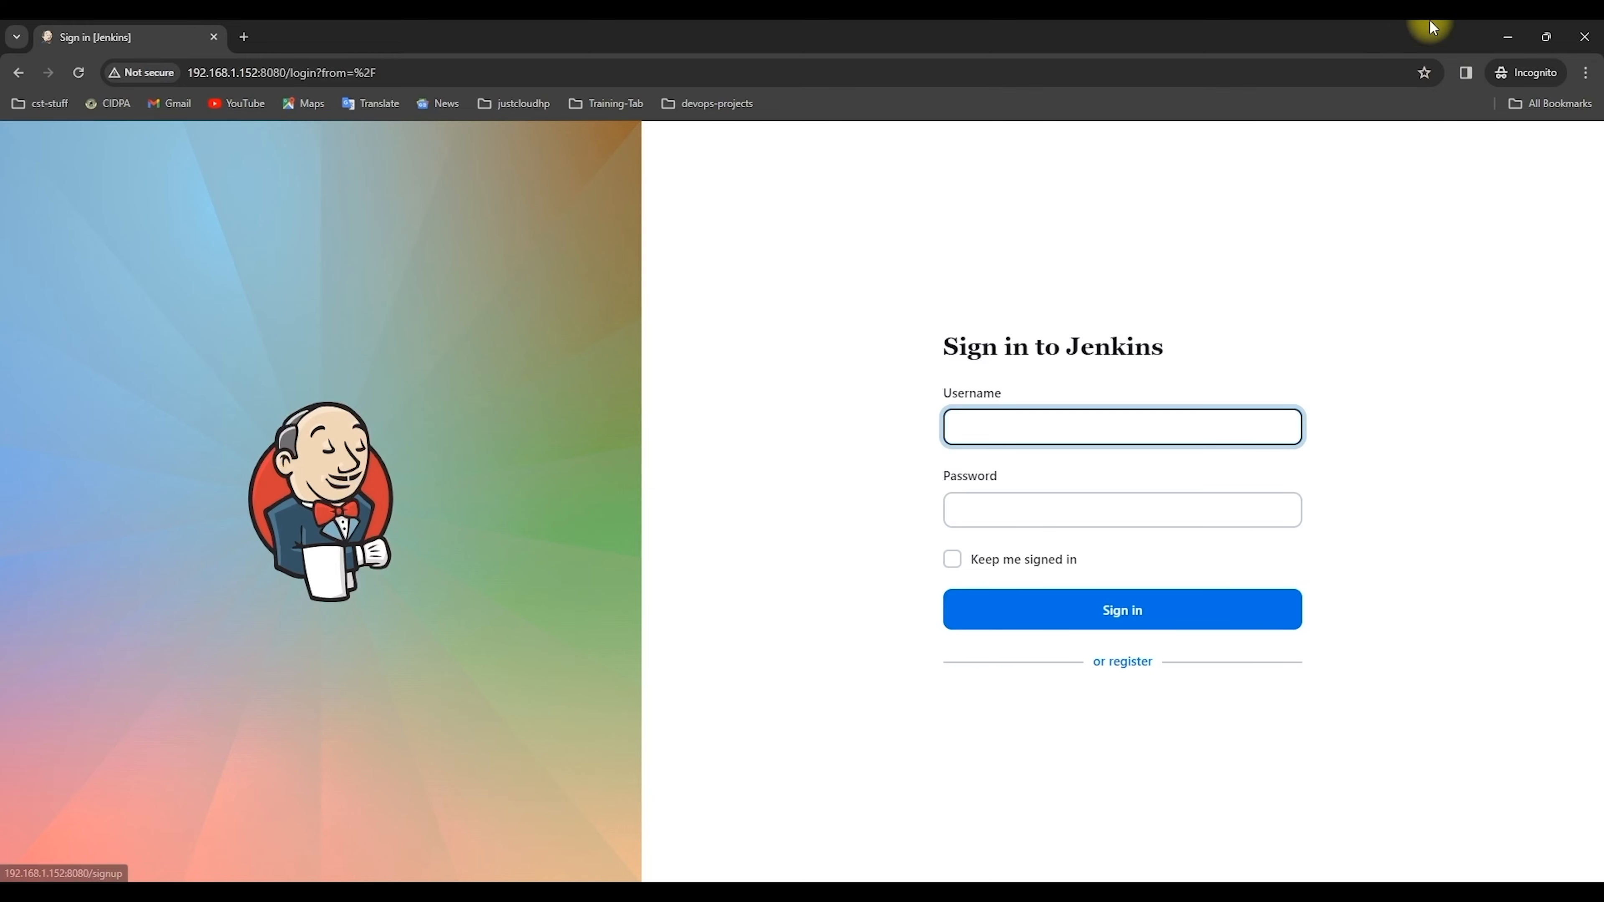
drag(1411, 47, 1412, 189)
Reopen the Security page in the main window and open another incognito window on the sign-in page
click(578, 239)
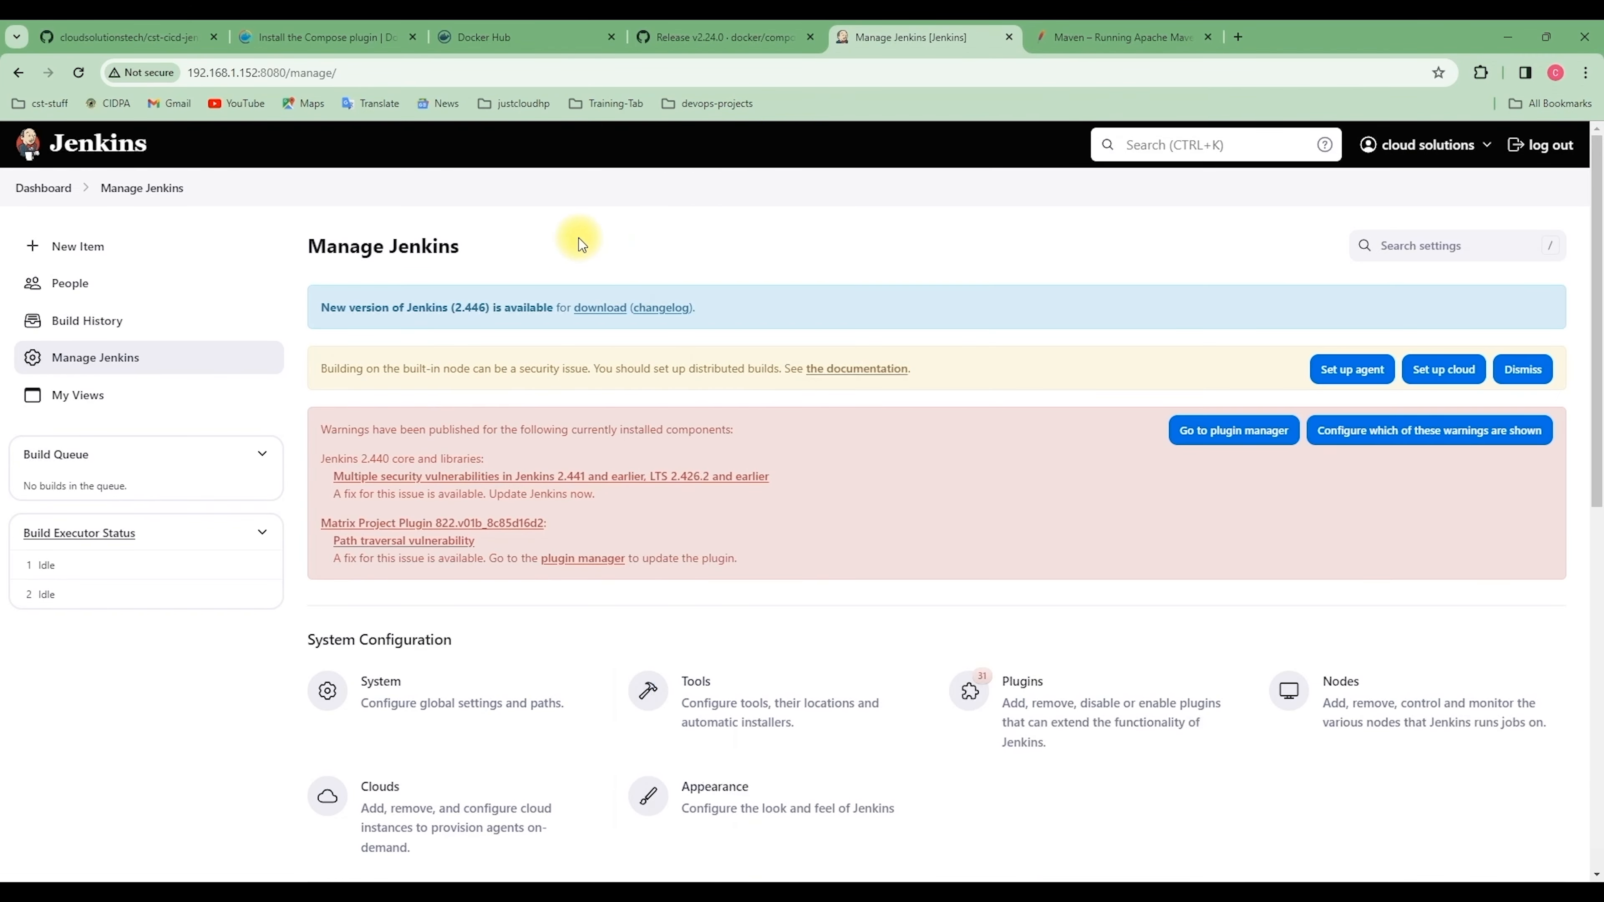
scroll(486, 669, down, 4)
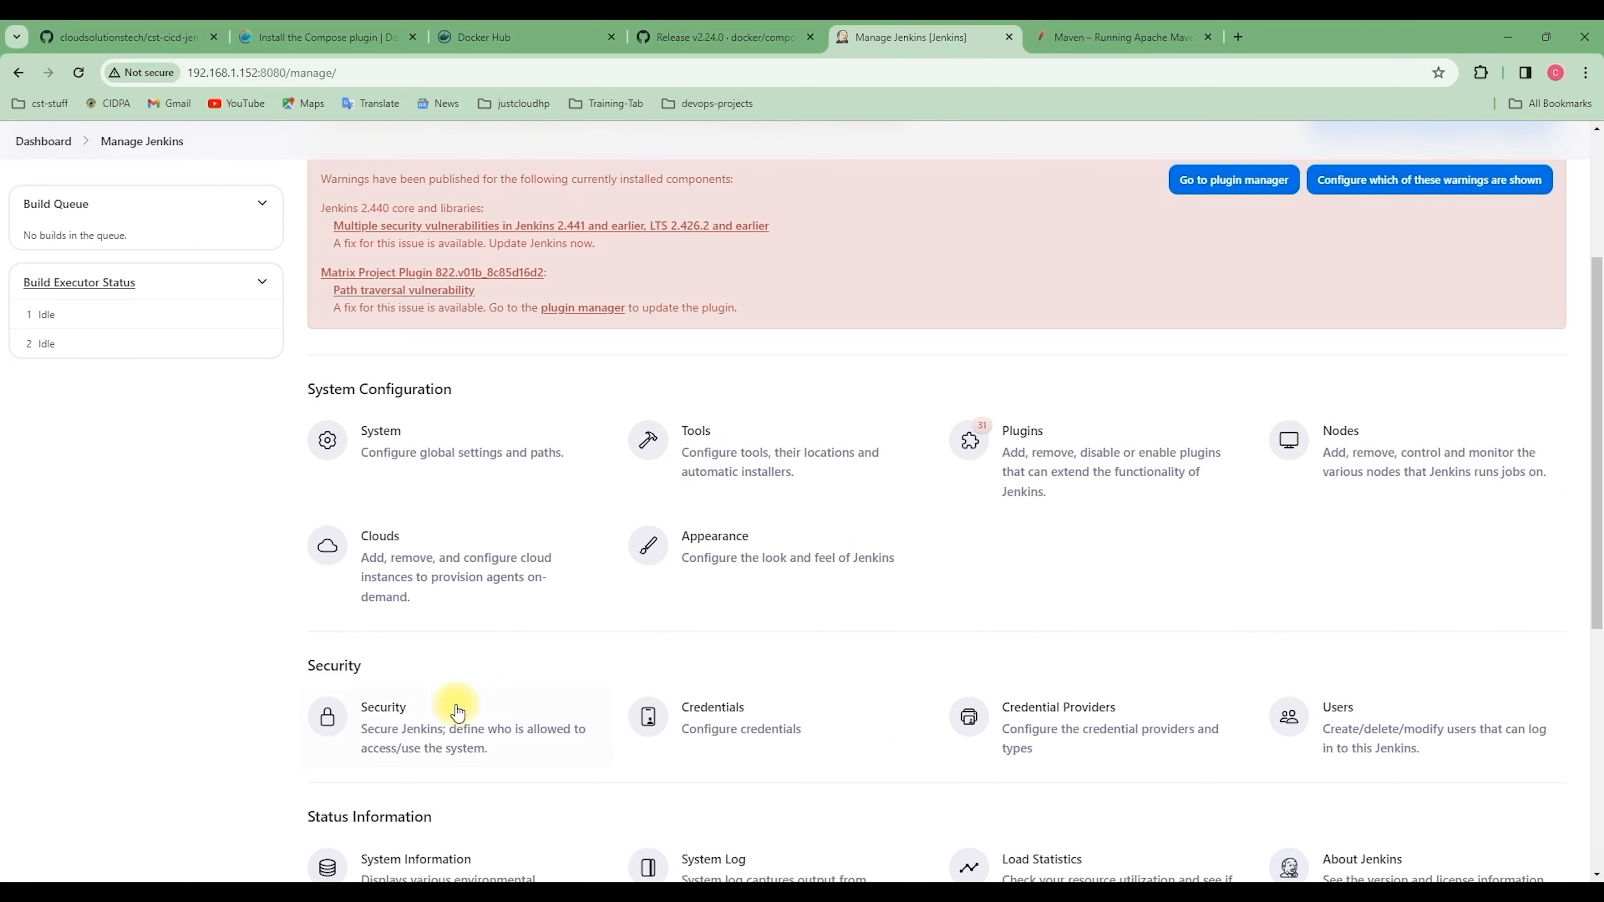
click(455, 714)
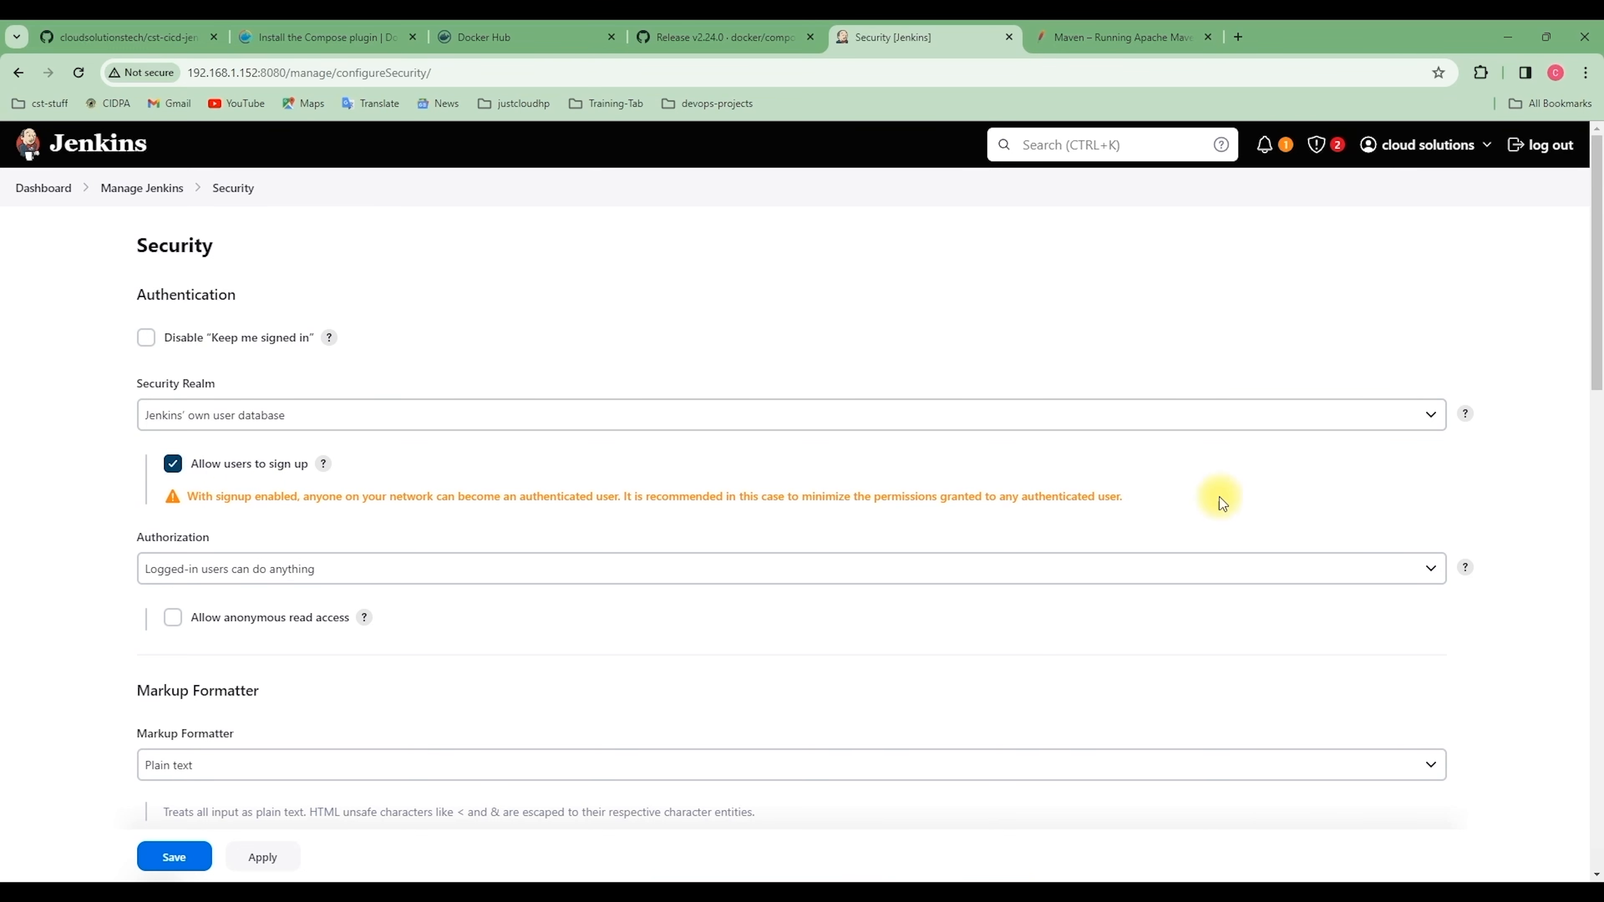
click(1586, 73)
click(1402, 158)
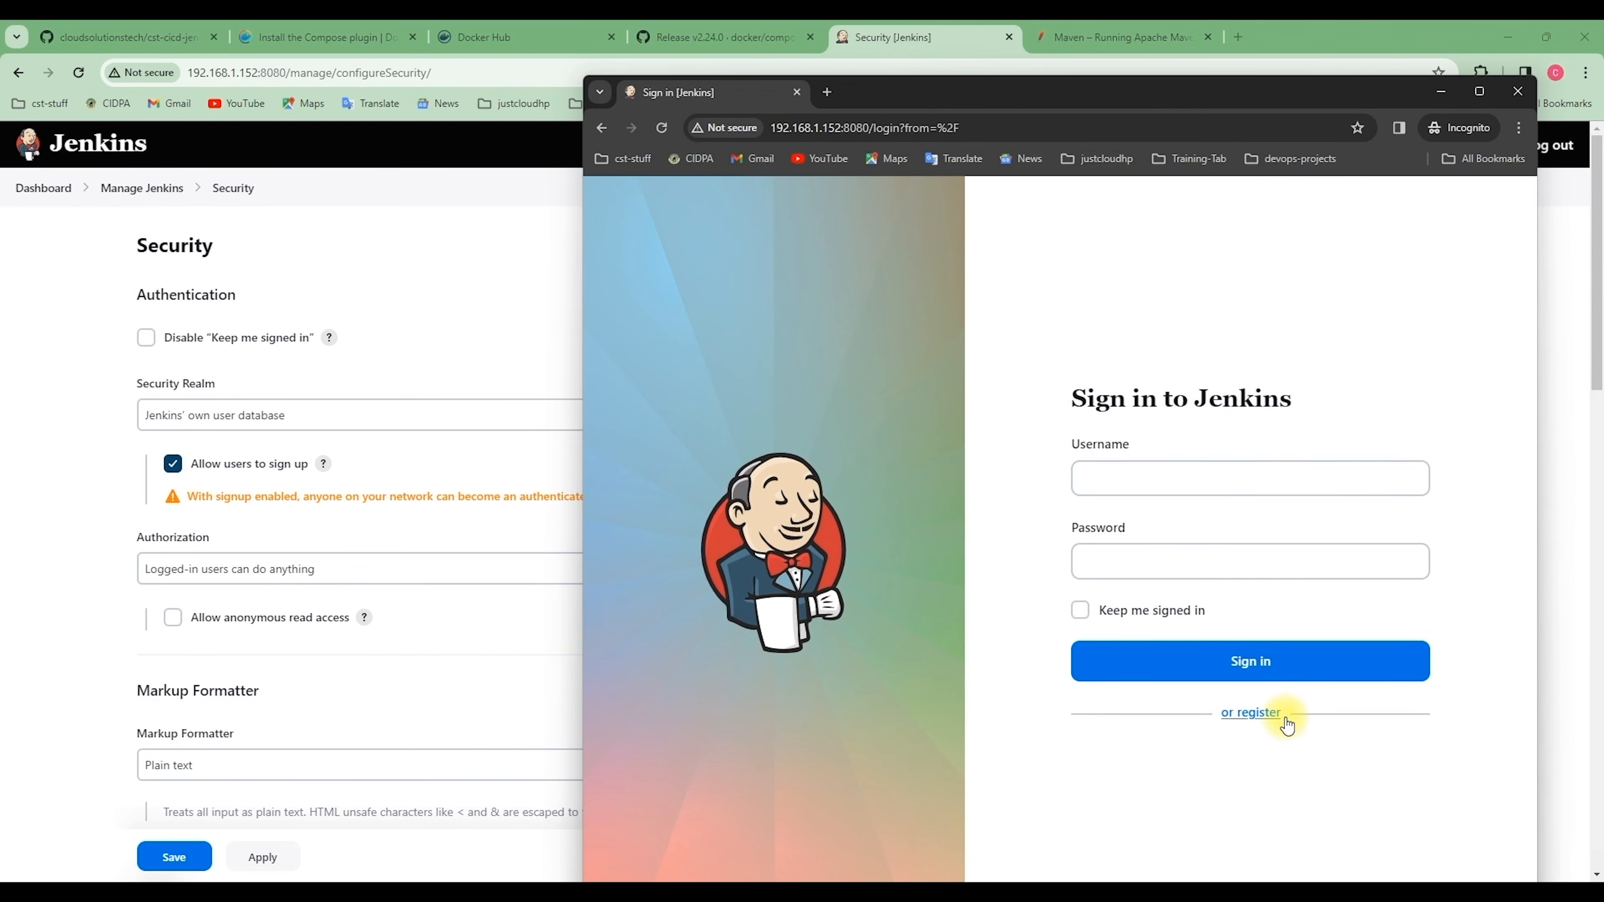
Open the registration form and enter the new user's username and full name
click(1259, 714)
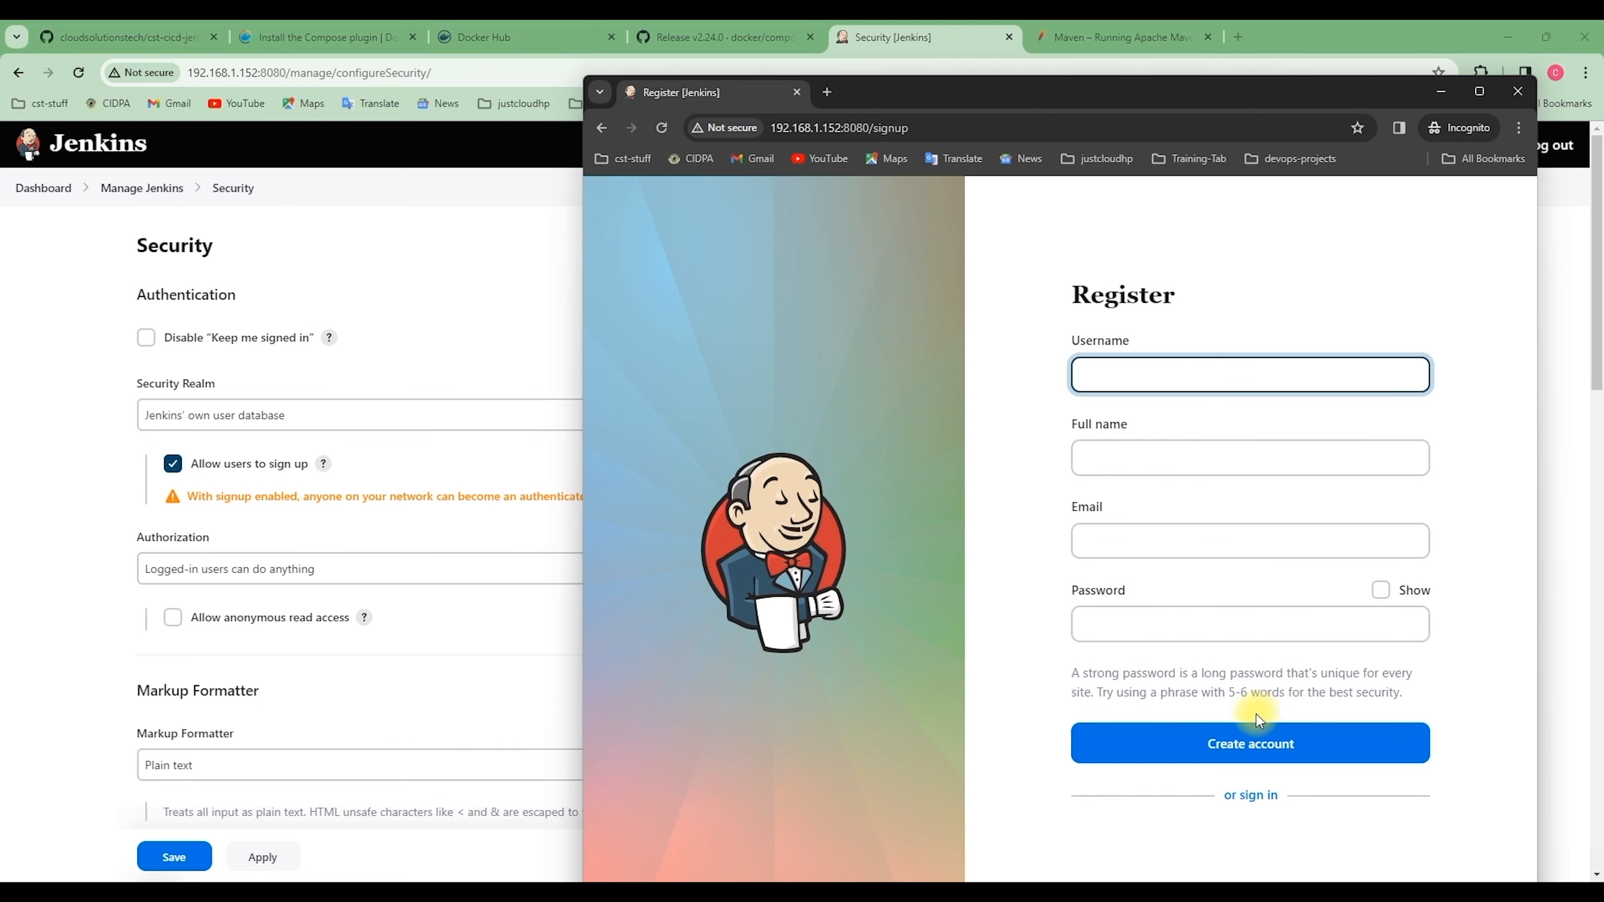
click(1153, 384)
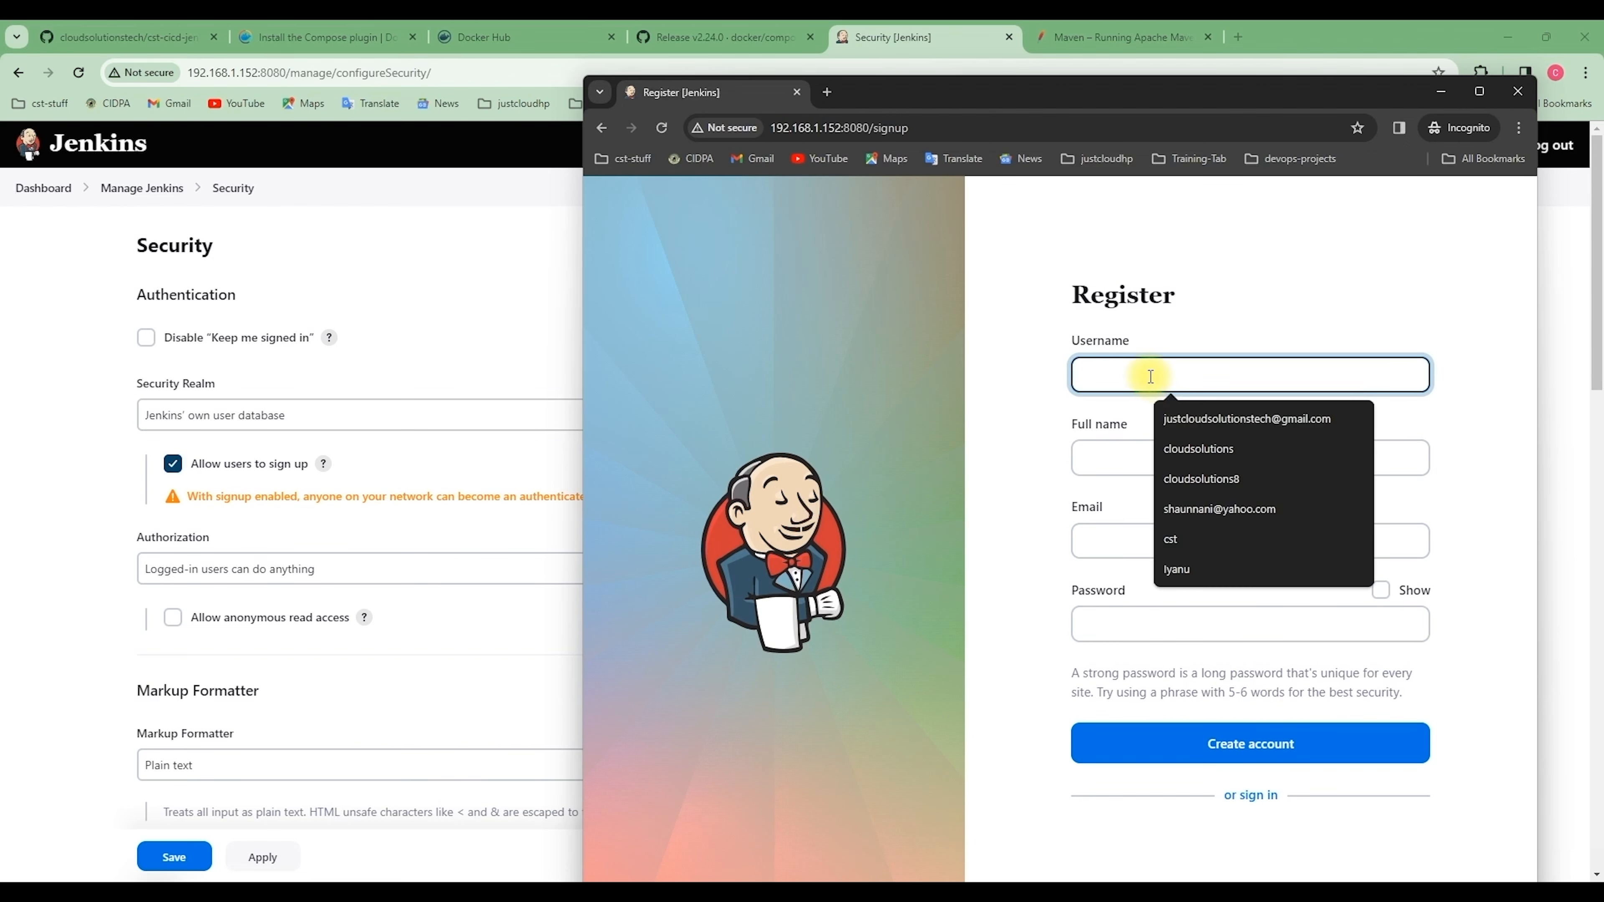
text(Nath)
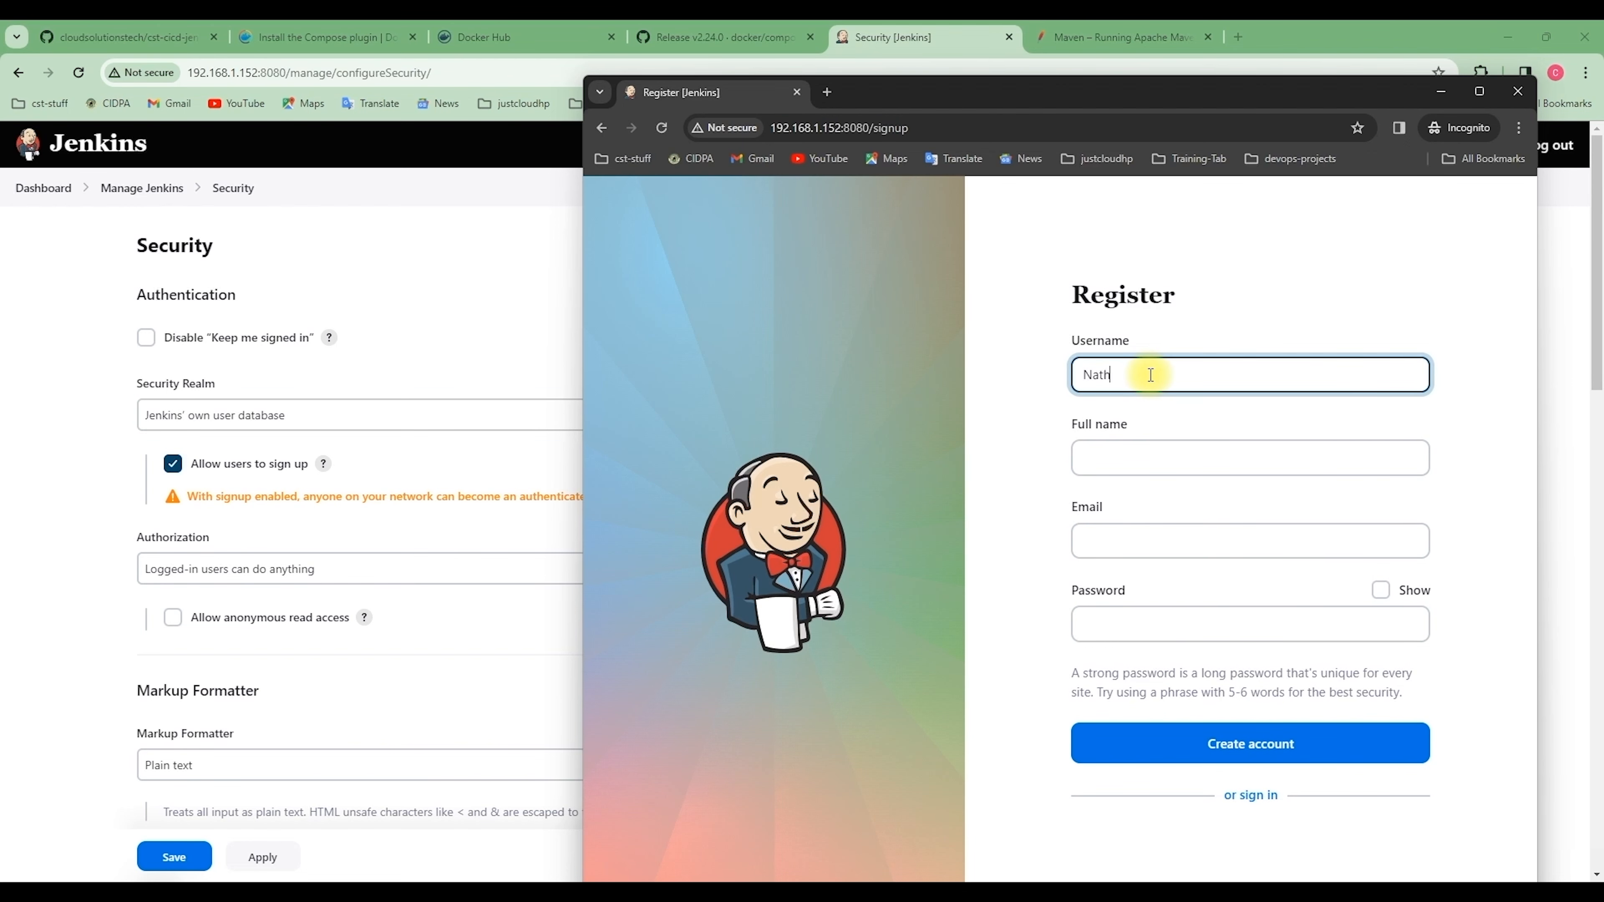
text(aniel)
click(1107, 461)
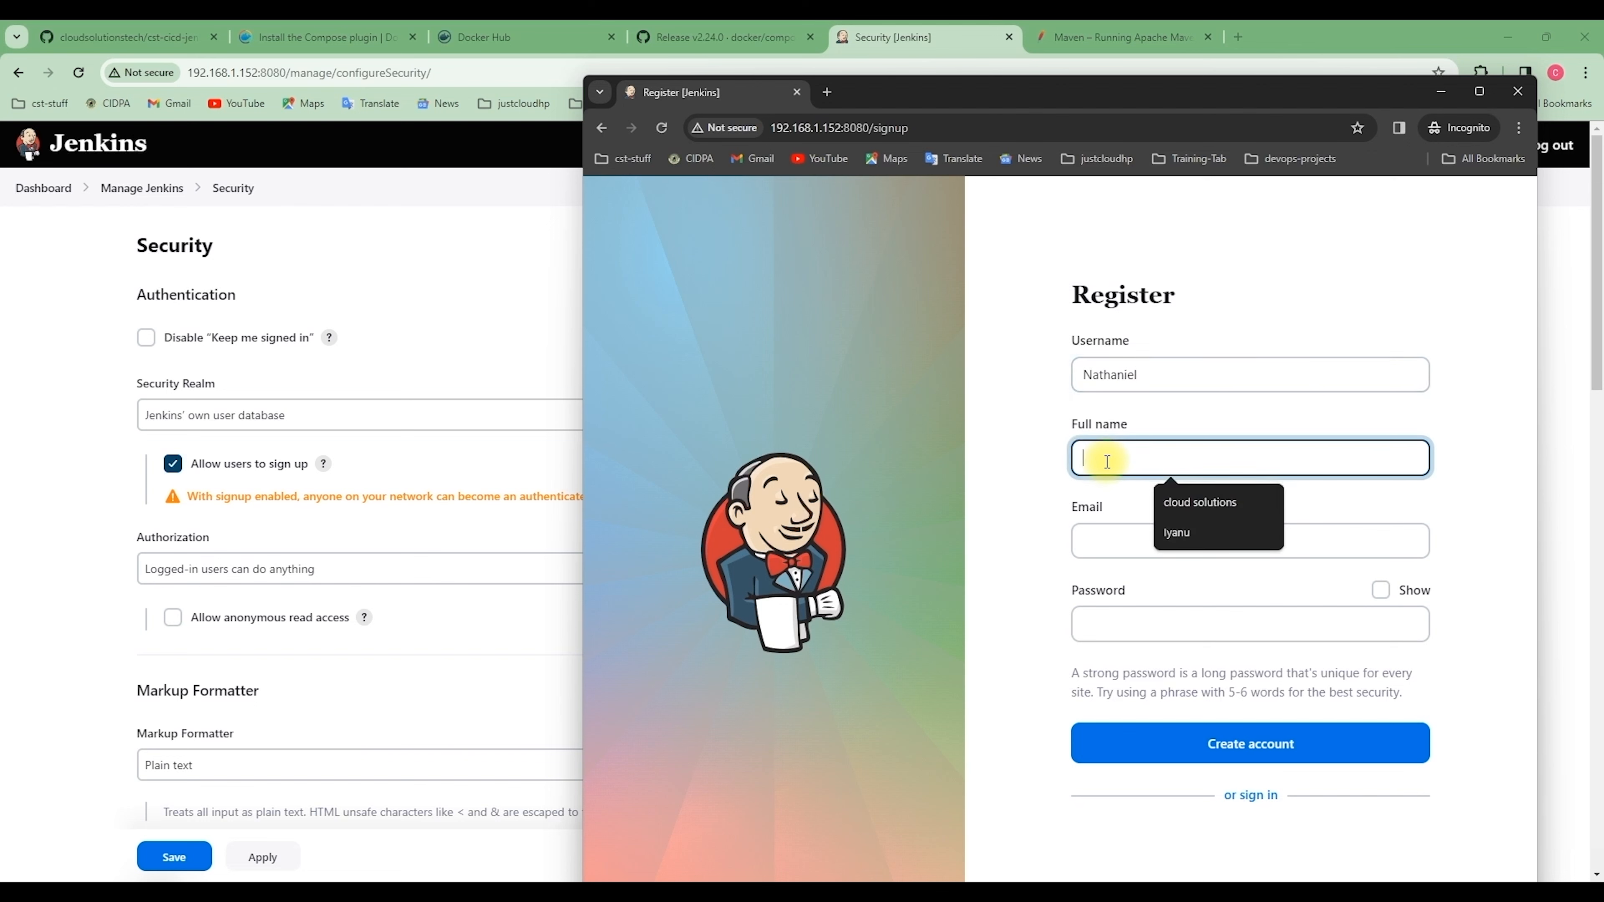
text(Nath)
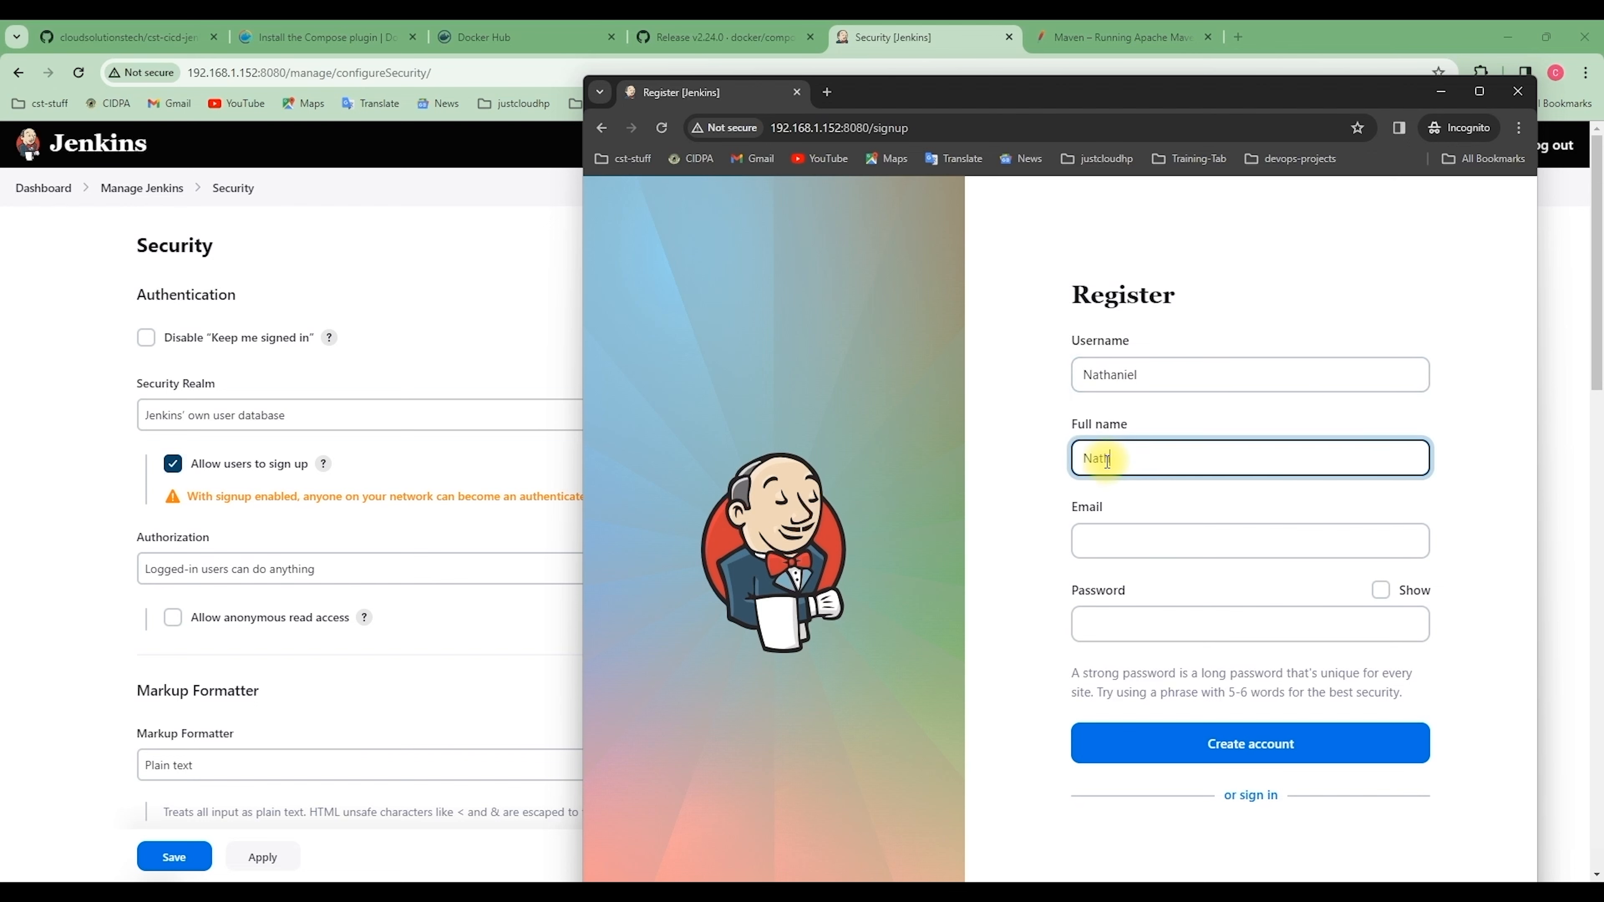
text(aniel)
Enter the account's e-mail address and password, then create the account
click(1118, 545)
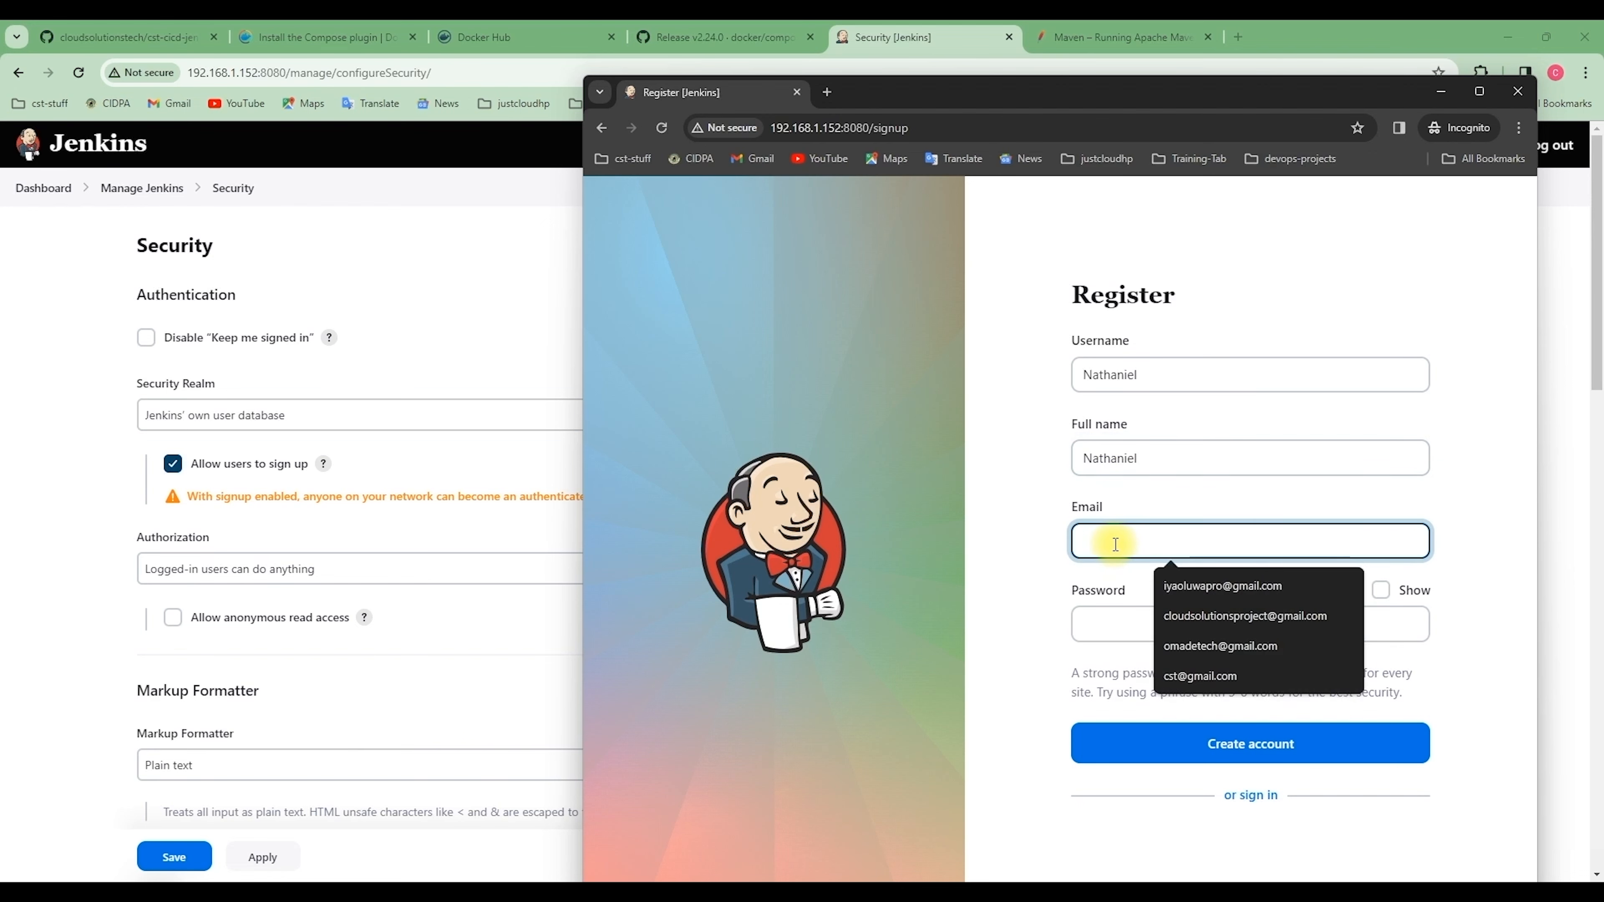
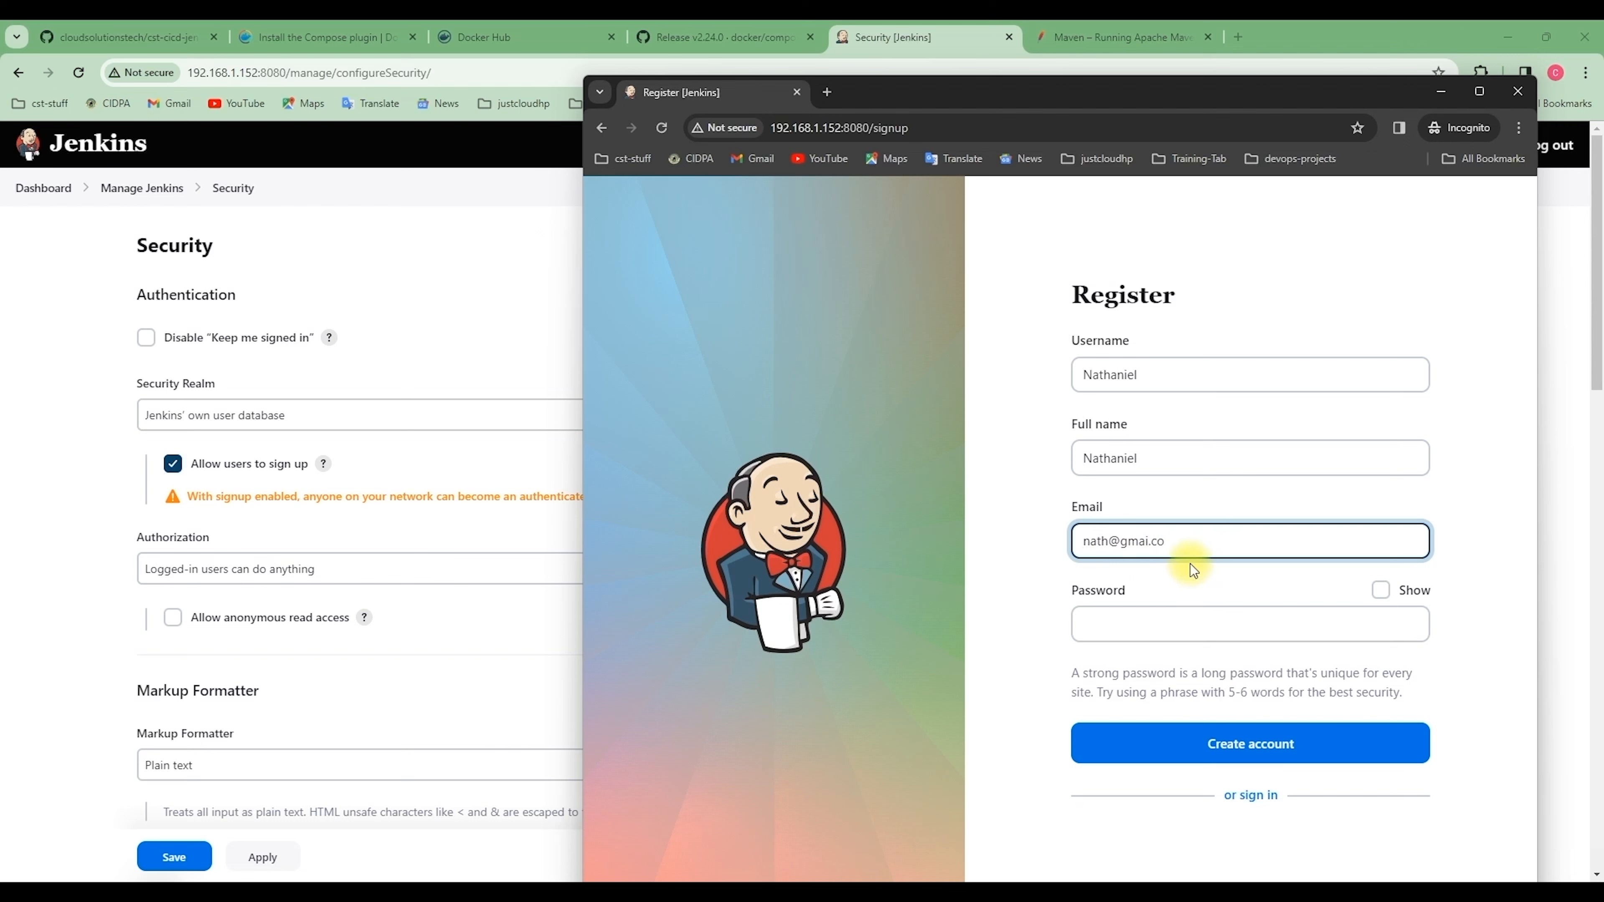
click(1113, 627)
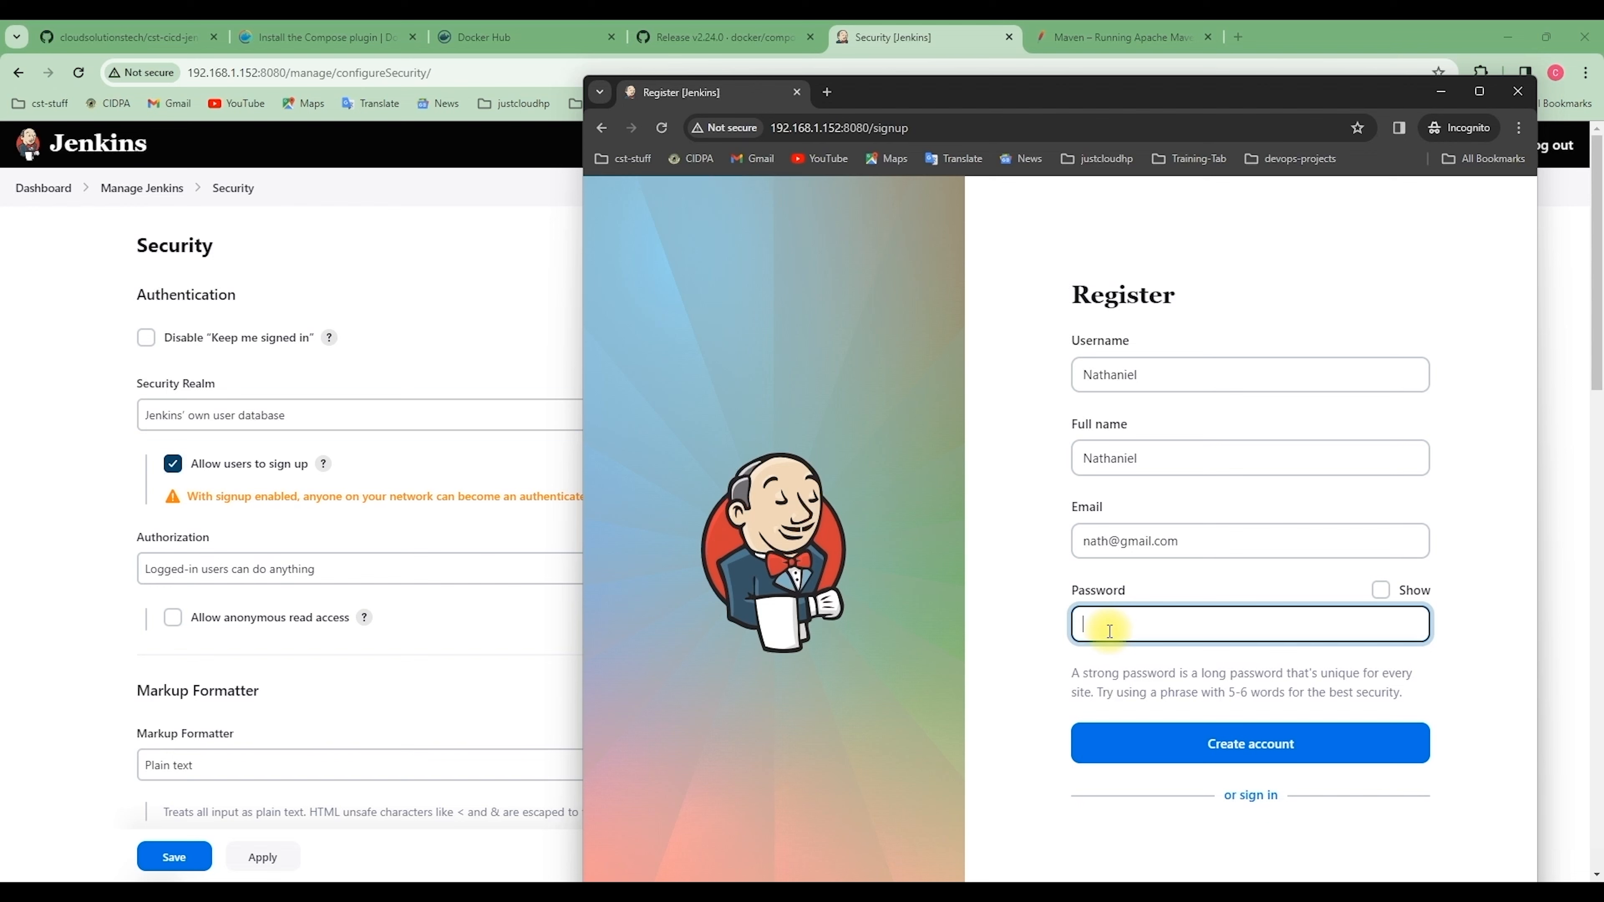
text(•)
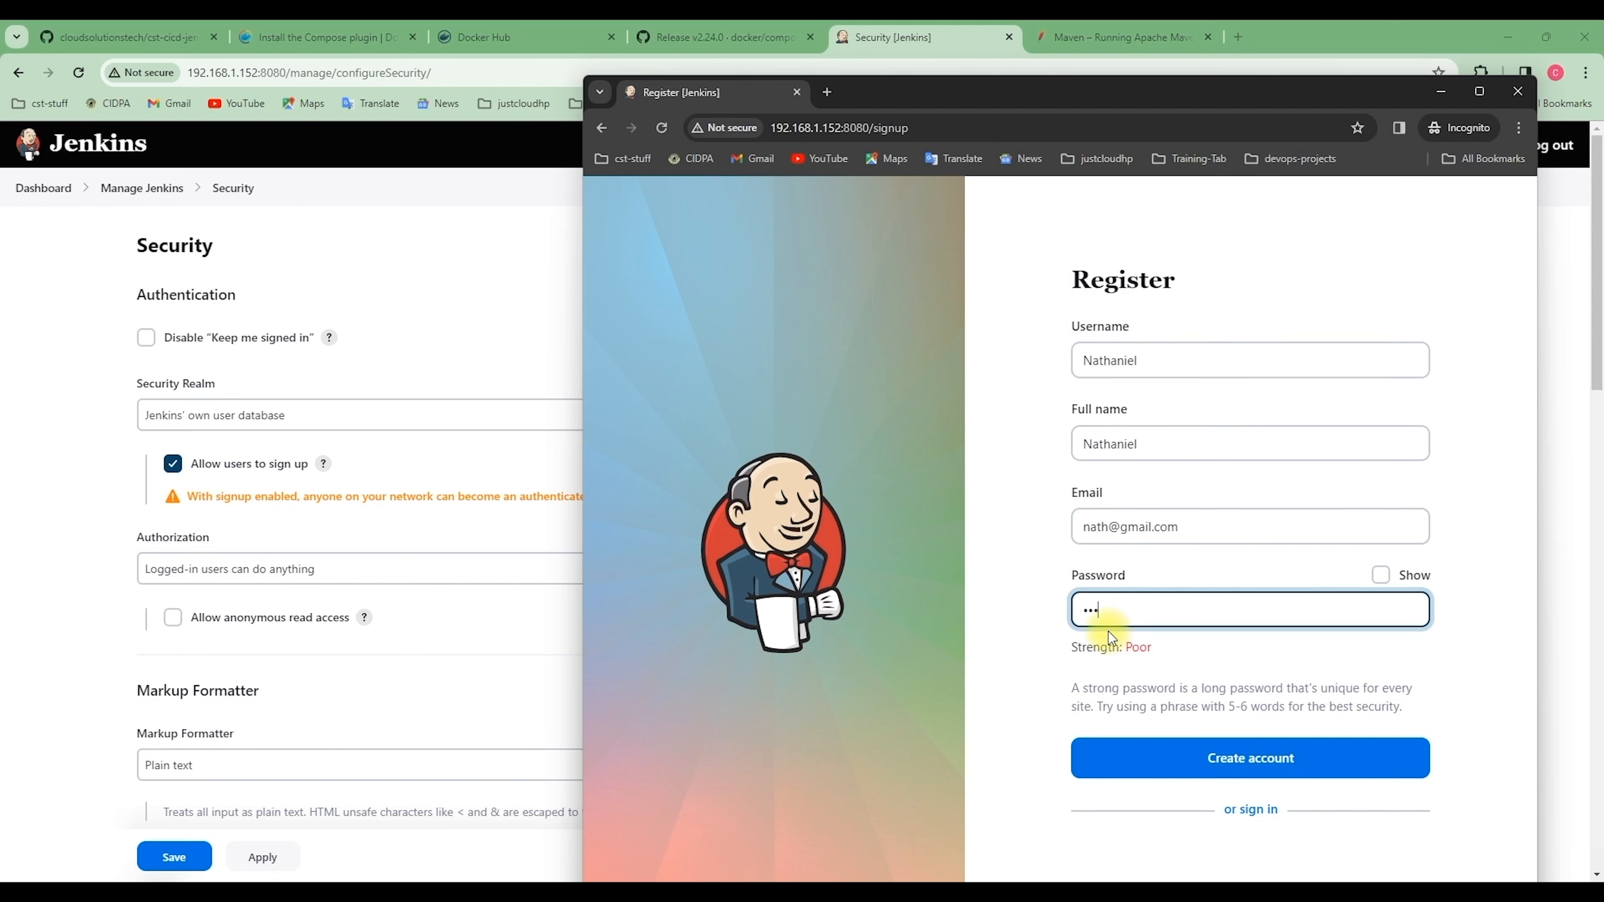
text(•••••••••••)
key(BackSpace)
key(BackSpace)
key(BackSpace)
key(BackSpace)
key(BackSpace)
key(BackSpace)
key(BackSpace)
key(BackSpace)
key(BackSpace)
key(BackSpace)
key(BackSpace)
key(BackSpace)
text(••••••••••••)
click(1277, 758)
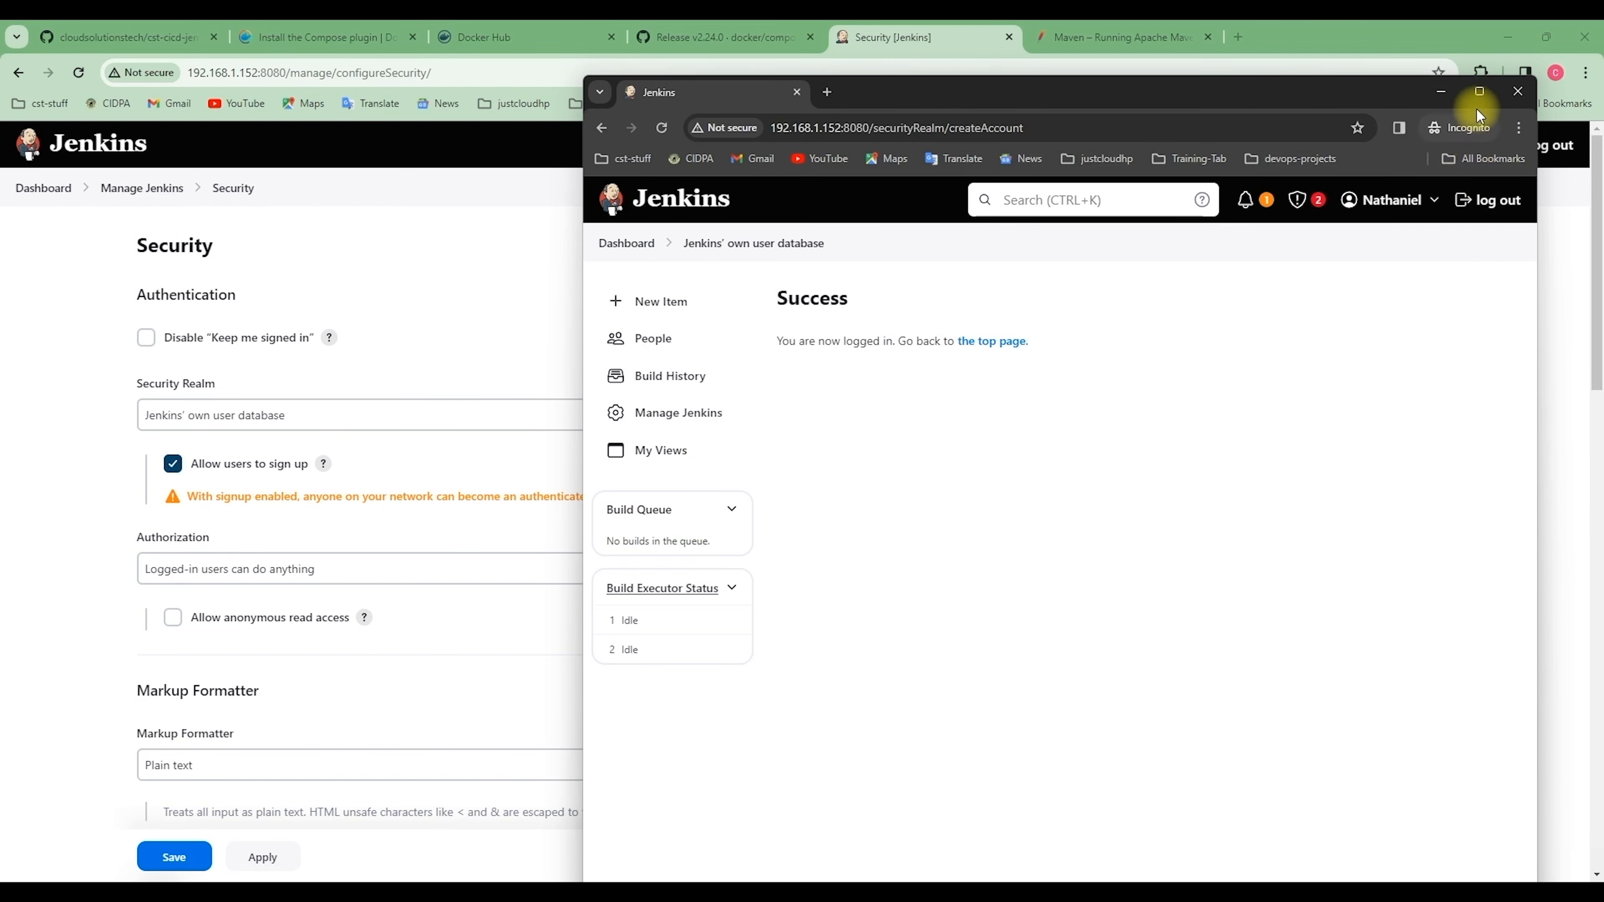
Maximize the incognito window and go to the Dashboard listing bash-jobs and my-first-job
click(1479, 92)
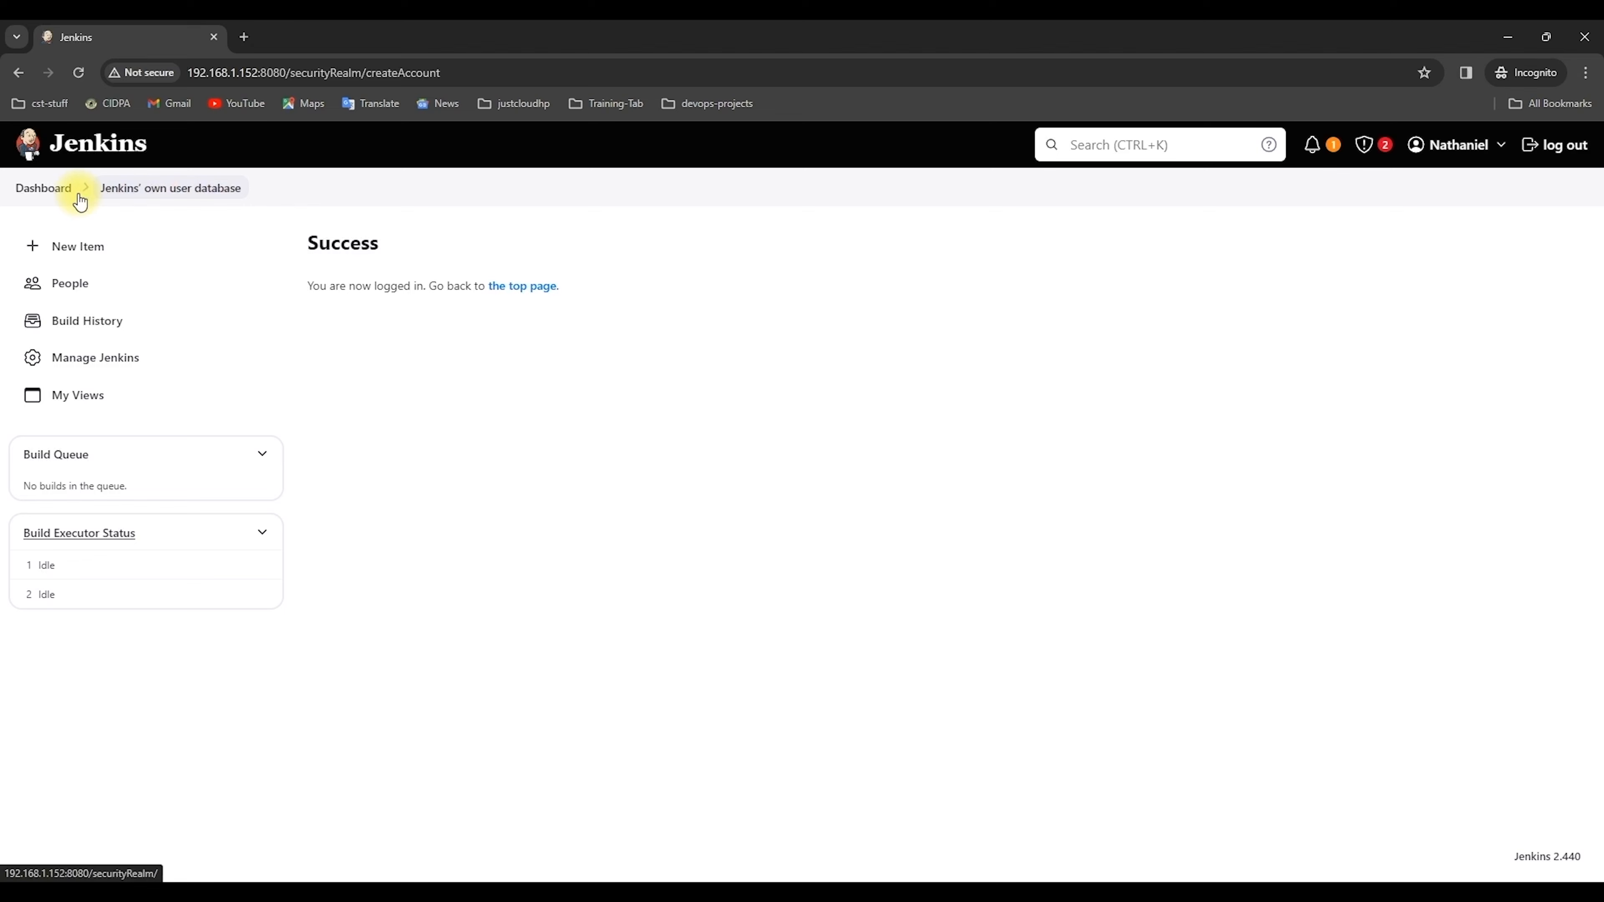
click(57, 192)
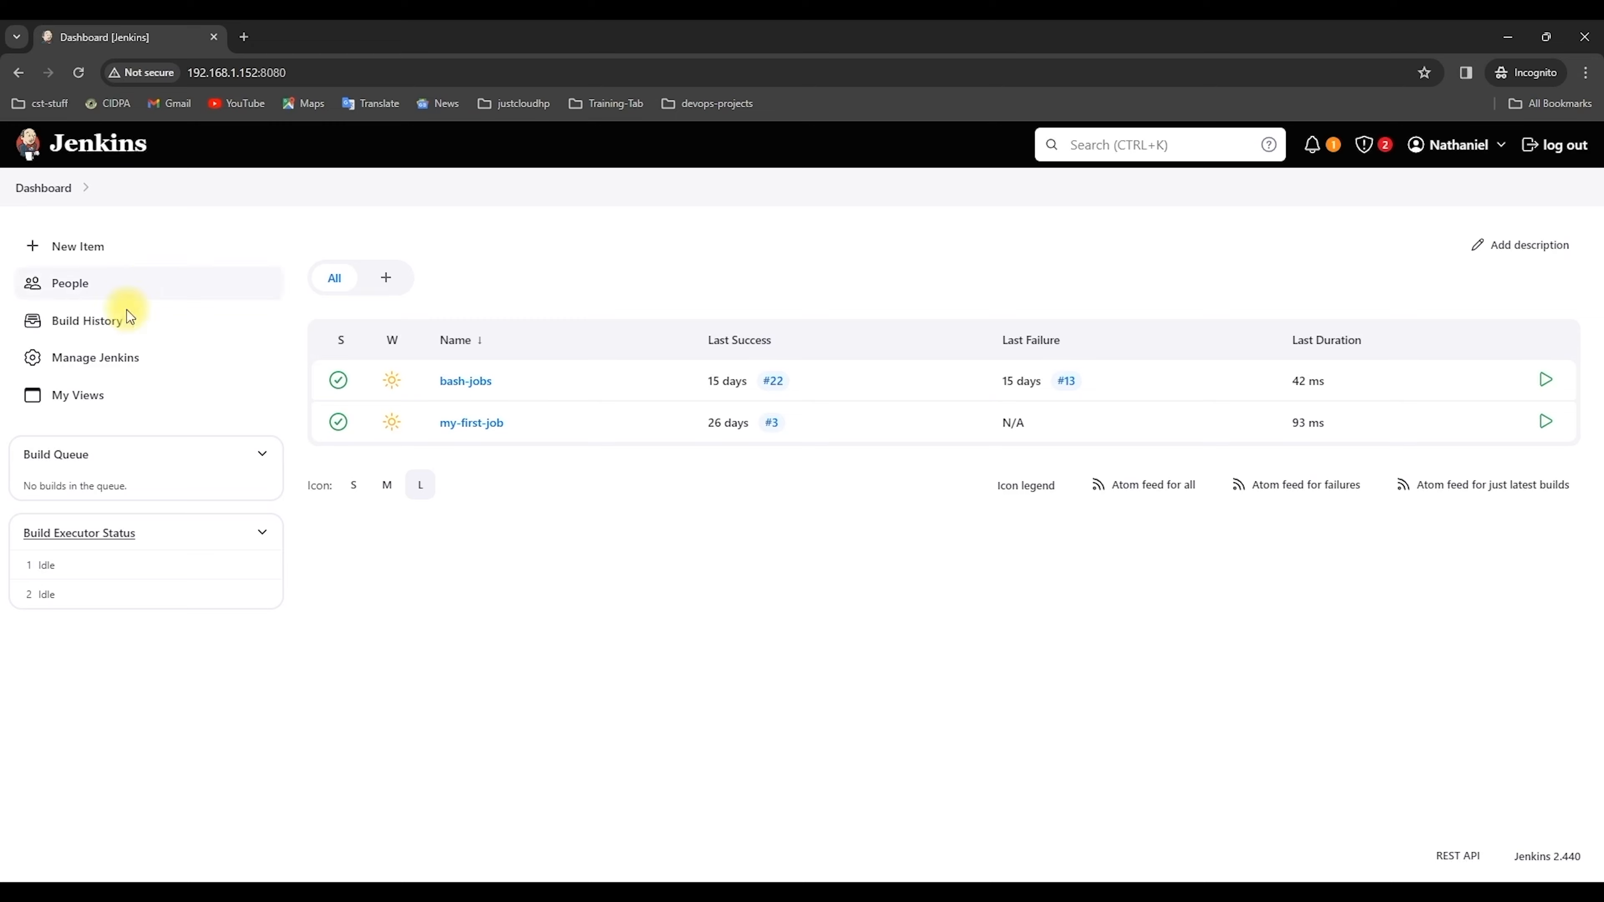
As the new user, open Manage Jenkins and scroll down to its Security section
click(115, 365)
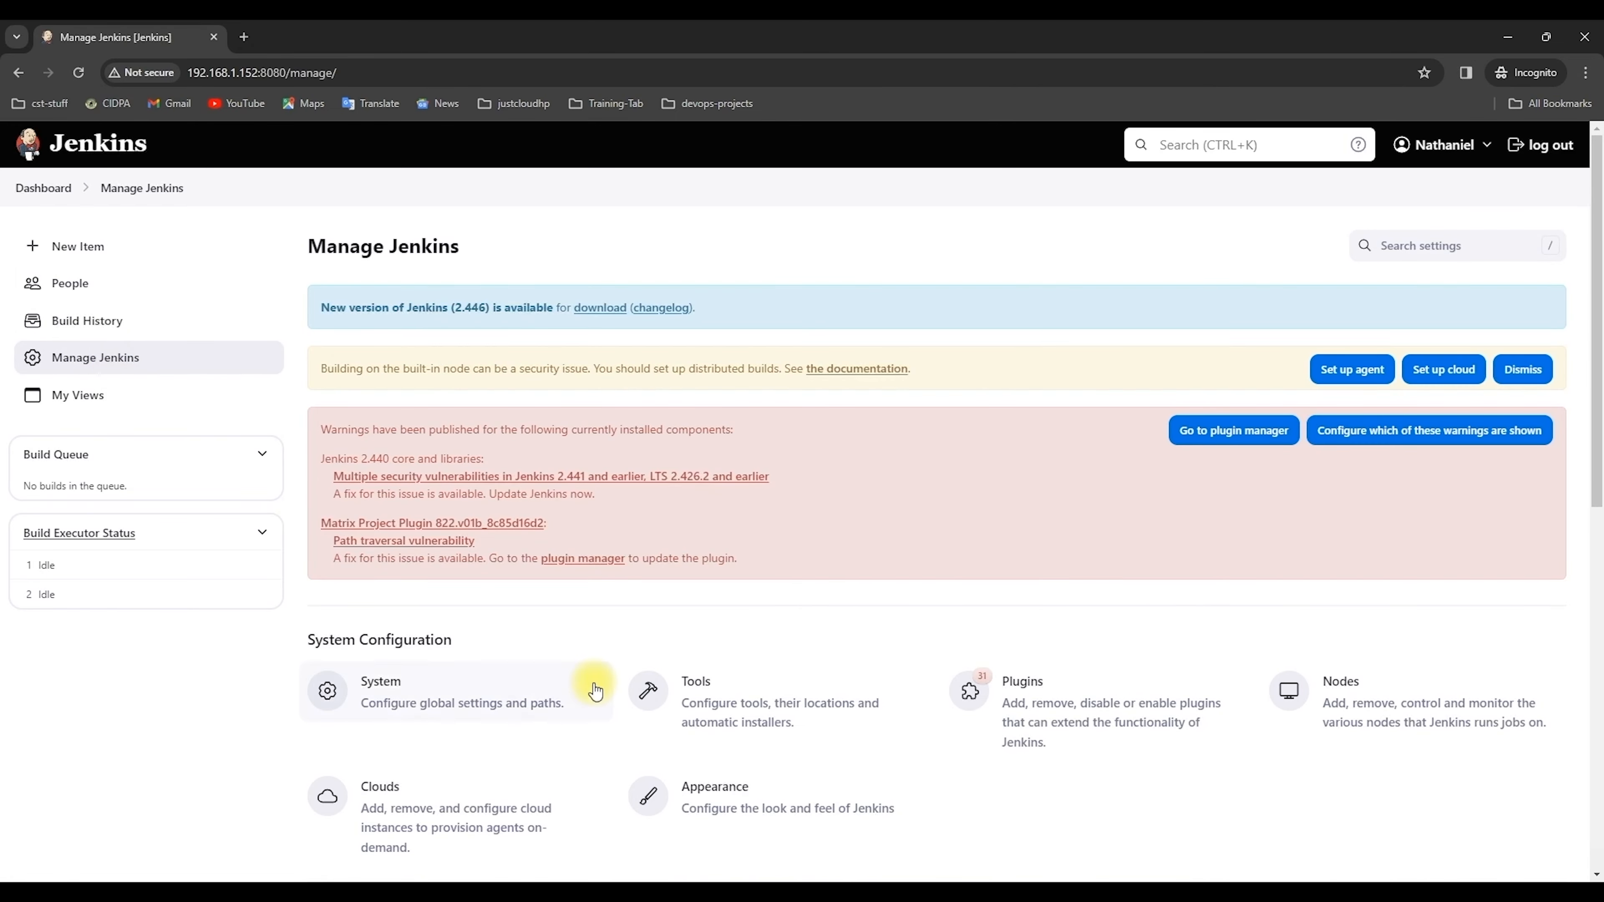
scroll(591, 689, down, 4)
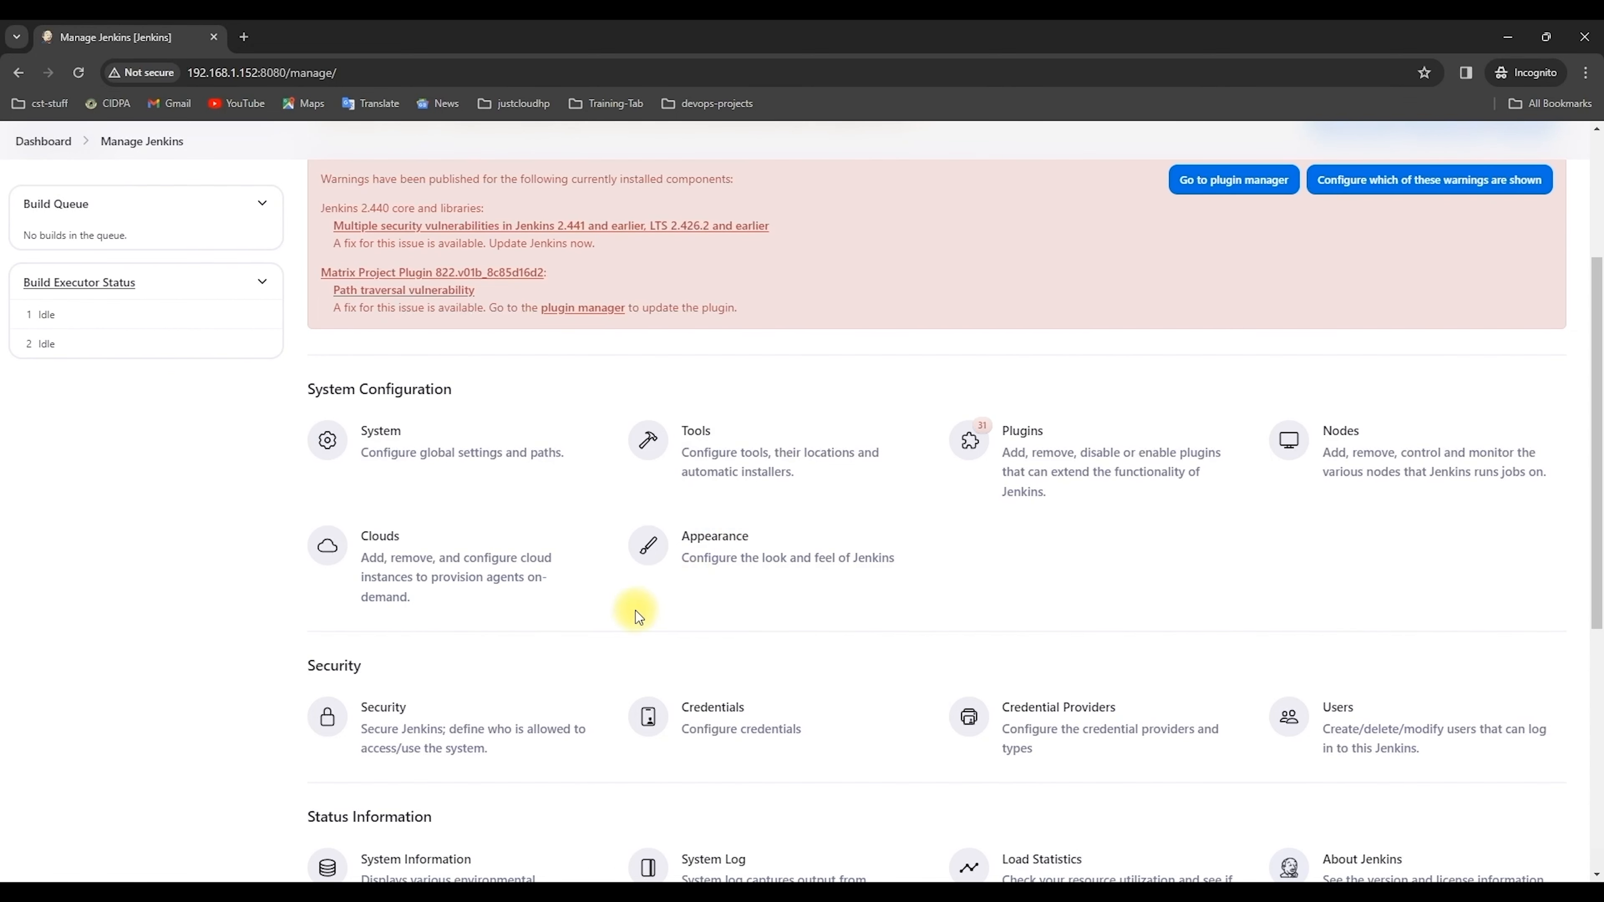
scroll(183, 366, up, 4)
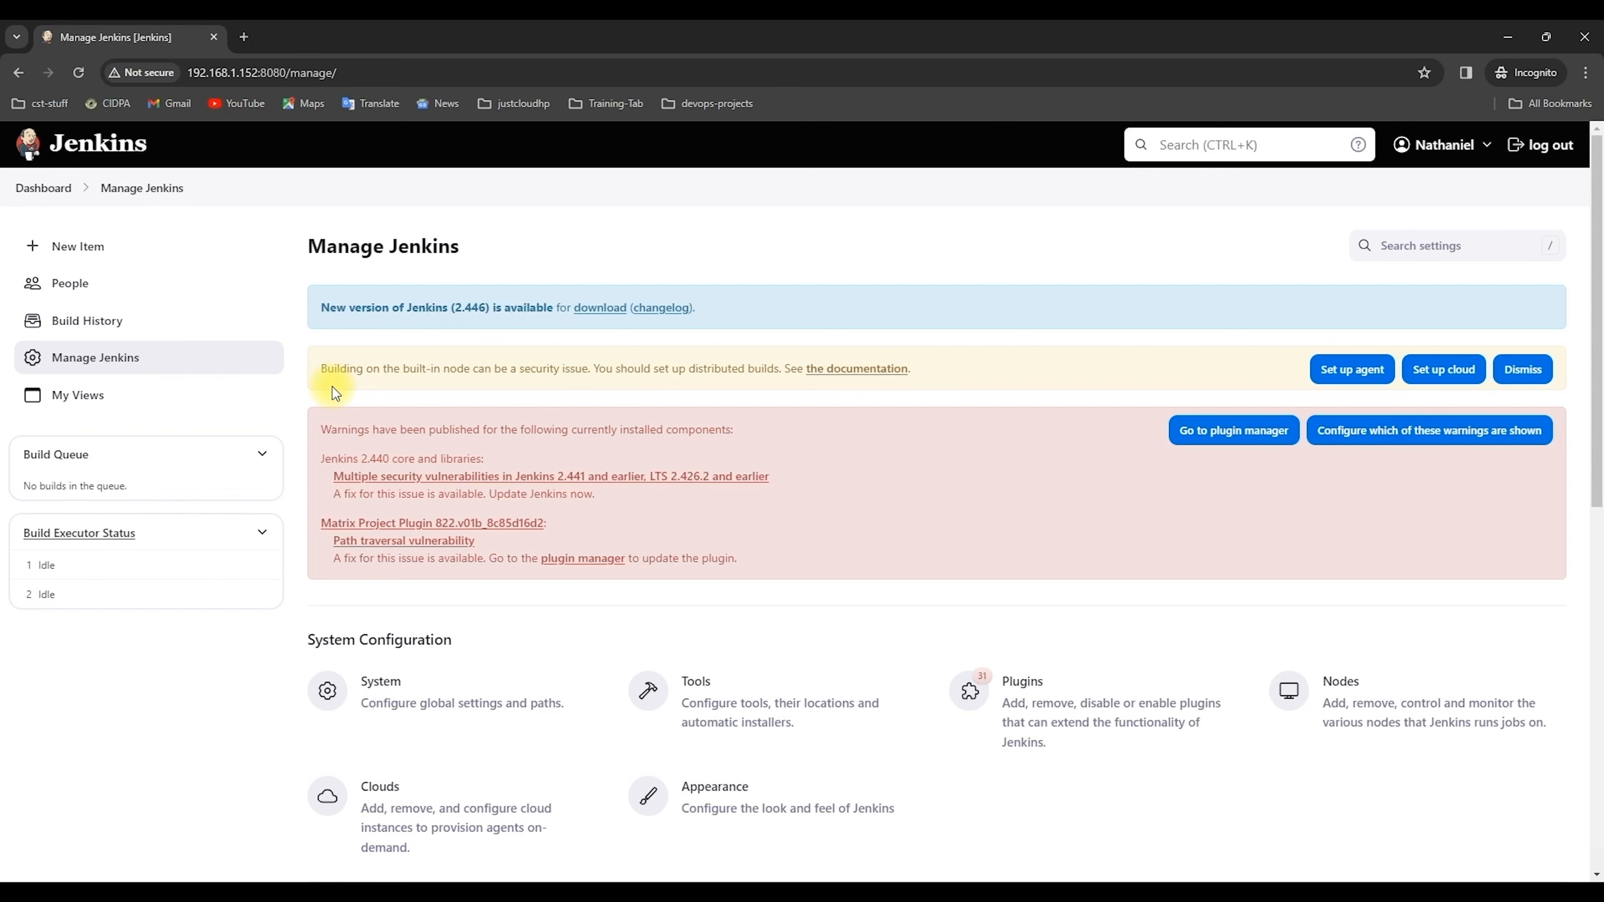
scroll(849, 497, down, 3)
scroll(849, 497, down, 6)
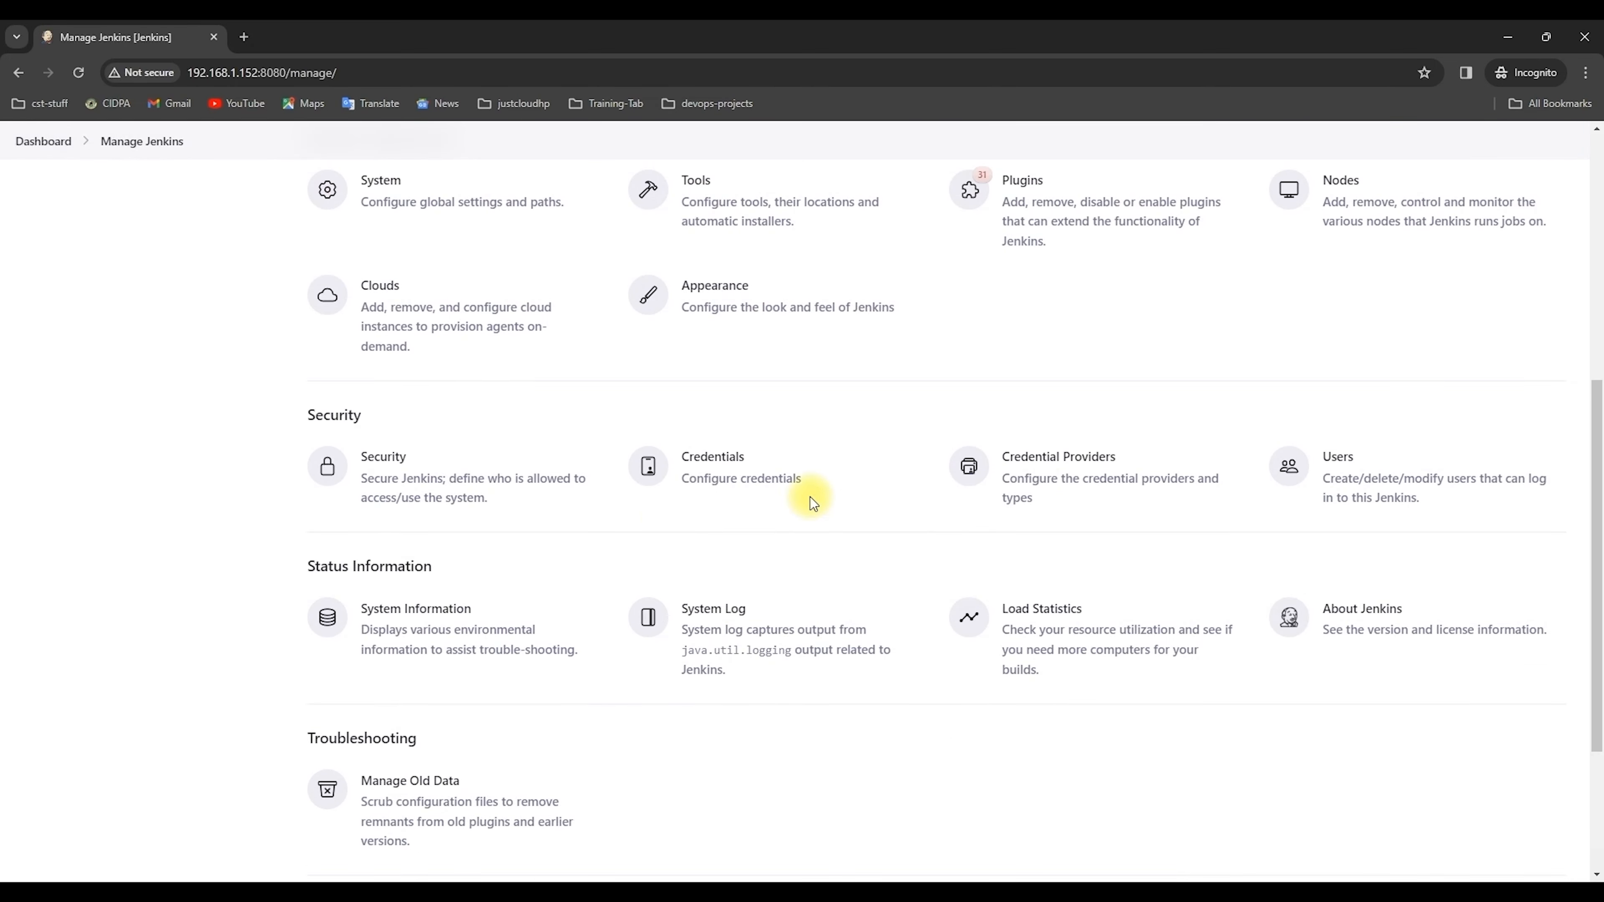
Open Security, untick 'Allow users to sign up' and save the change
click(405, 479)
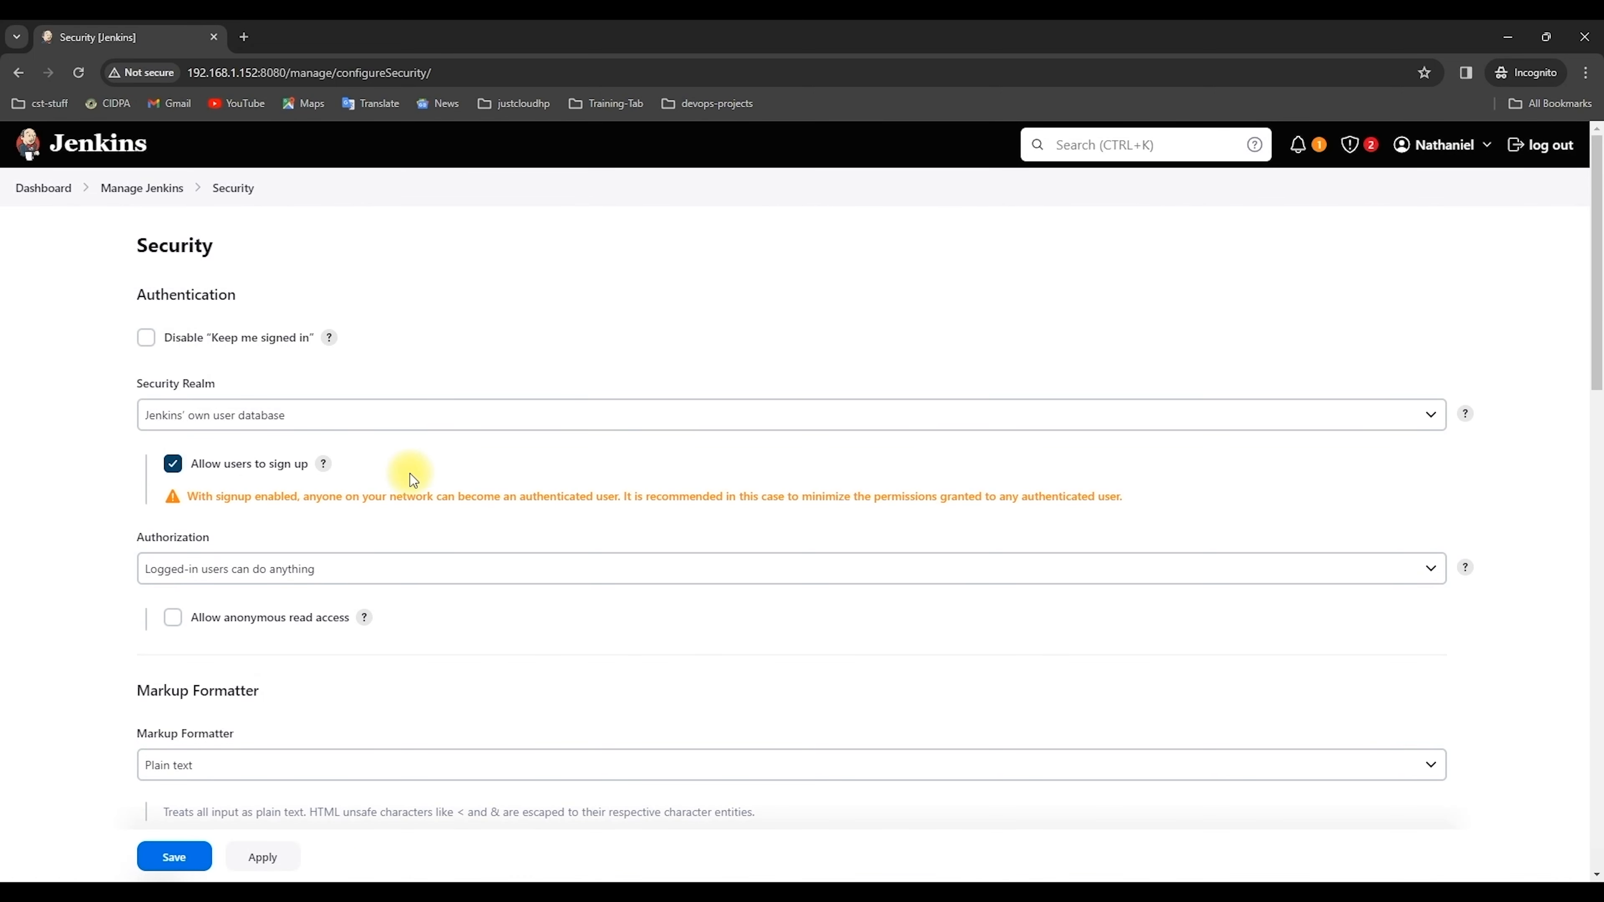
click(172, 470)
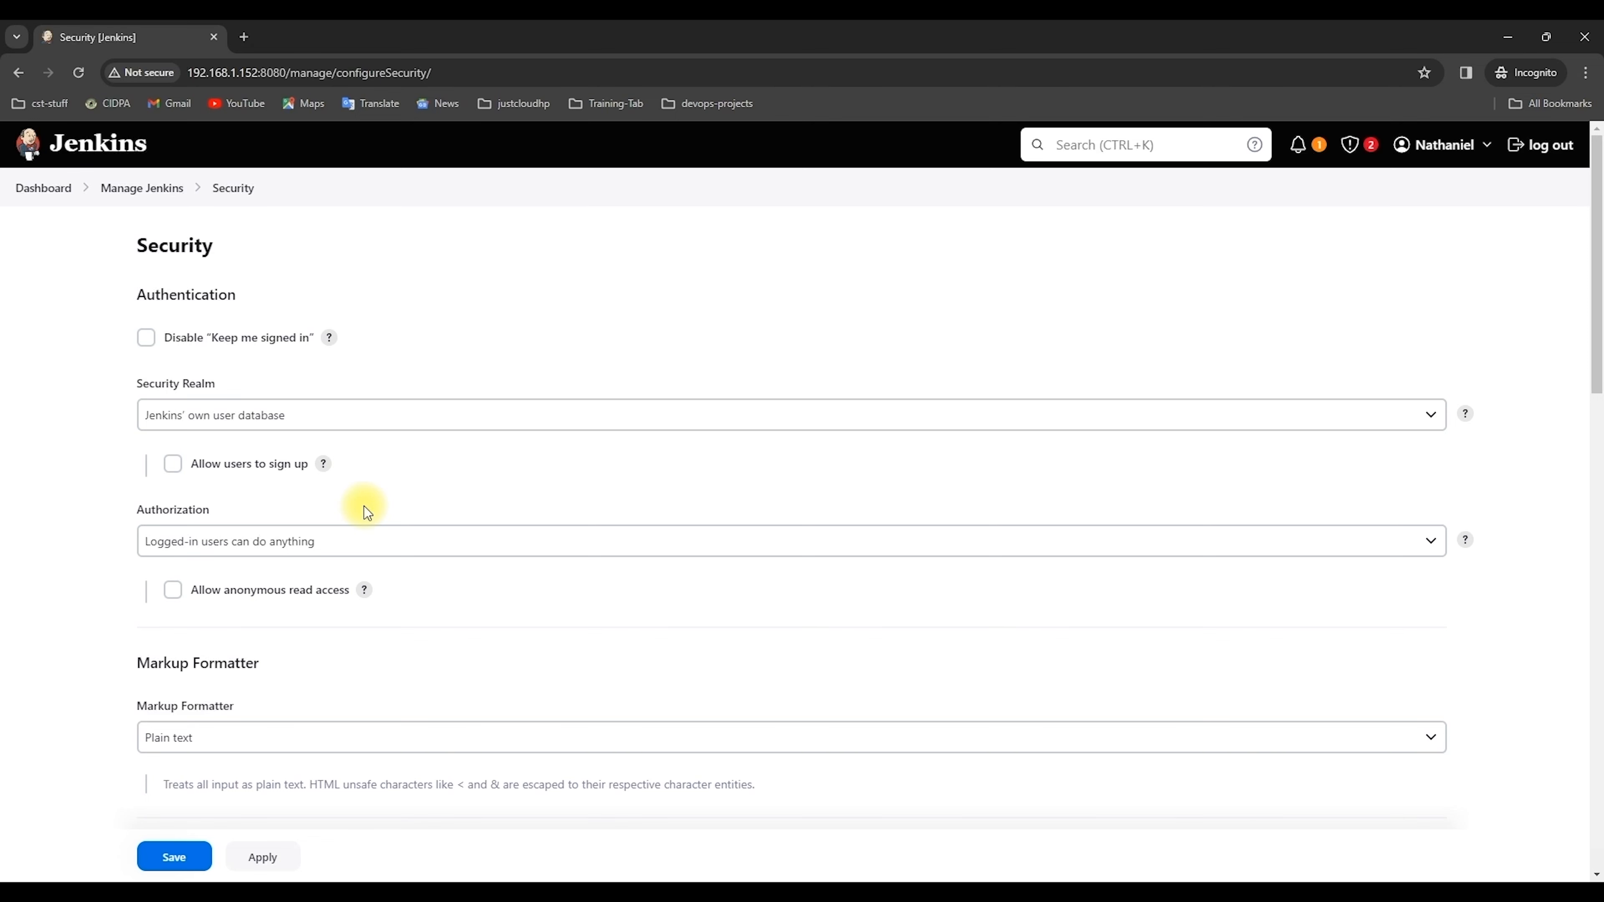
click(181, 860)
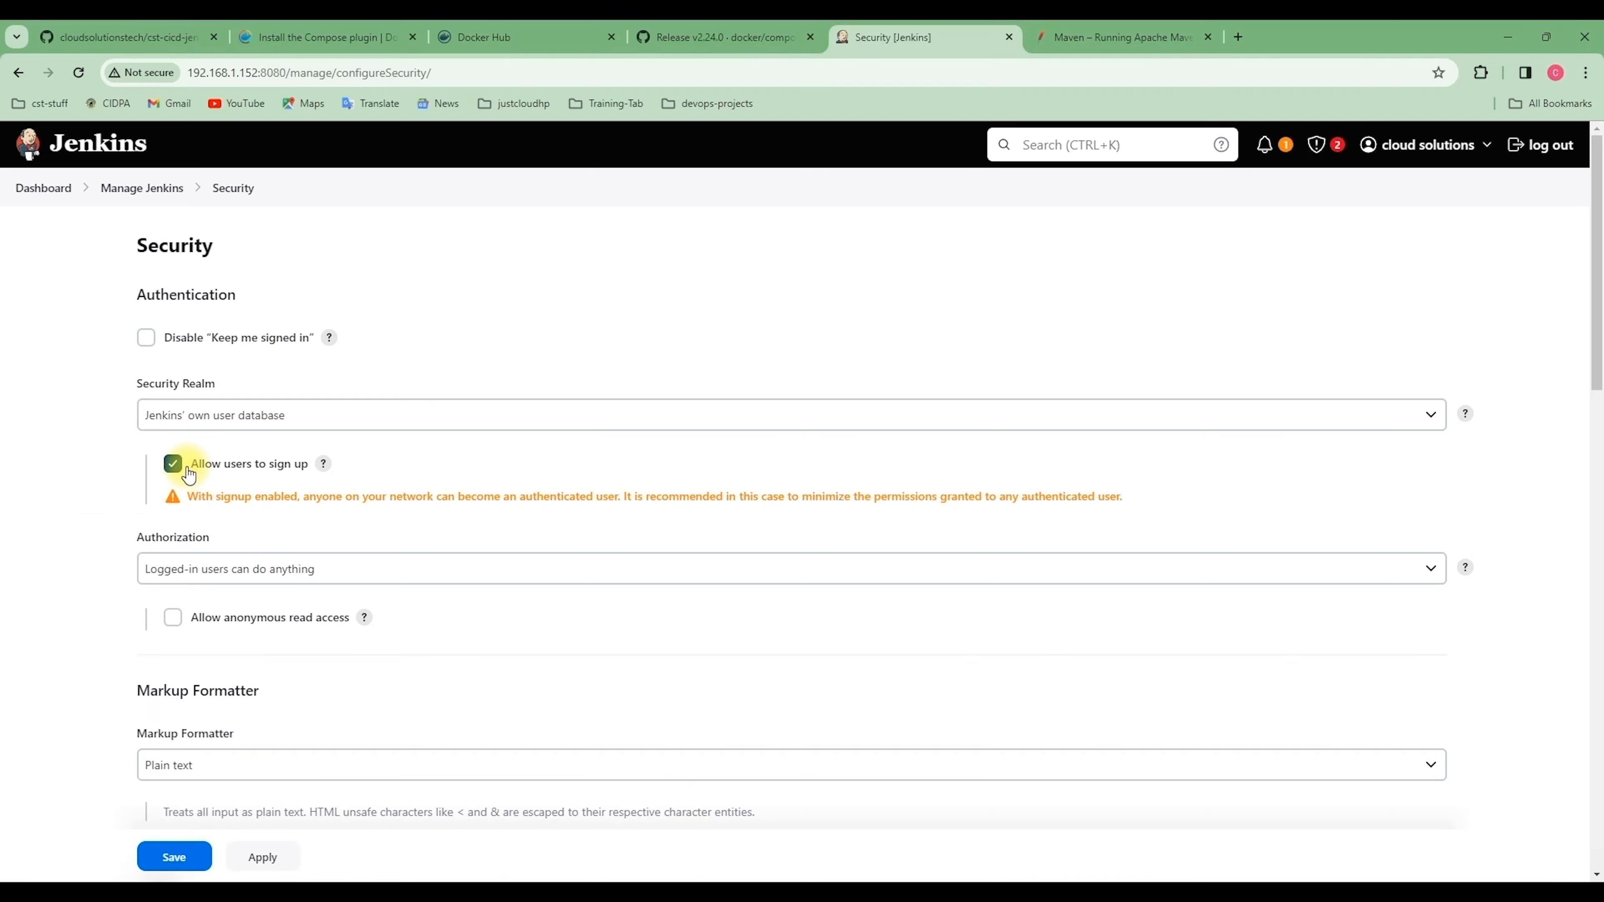
click(172, 463)
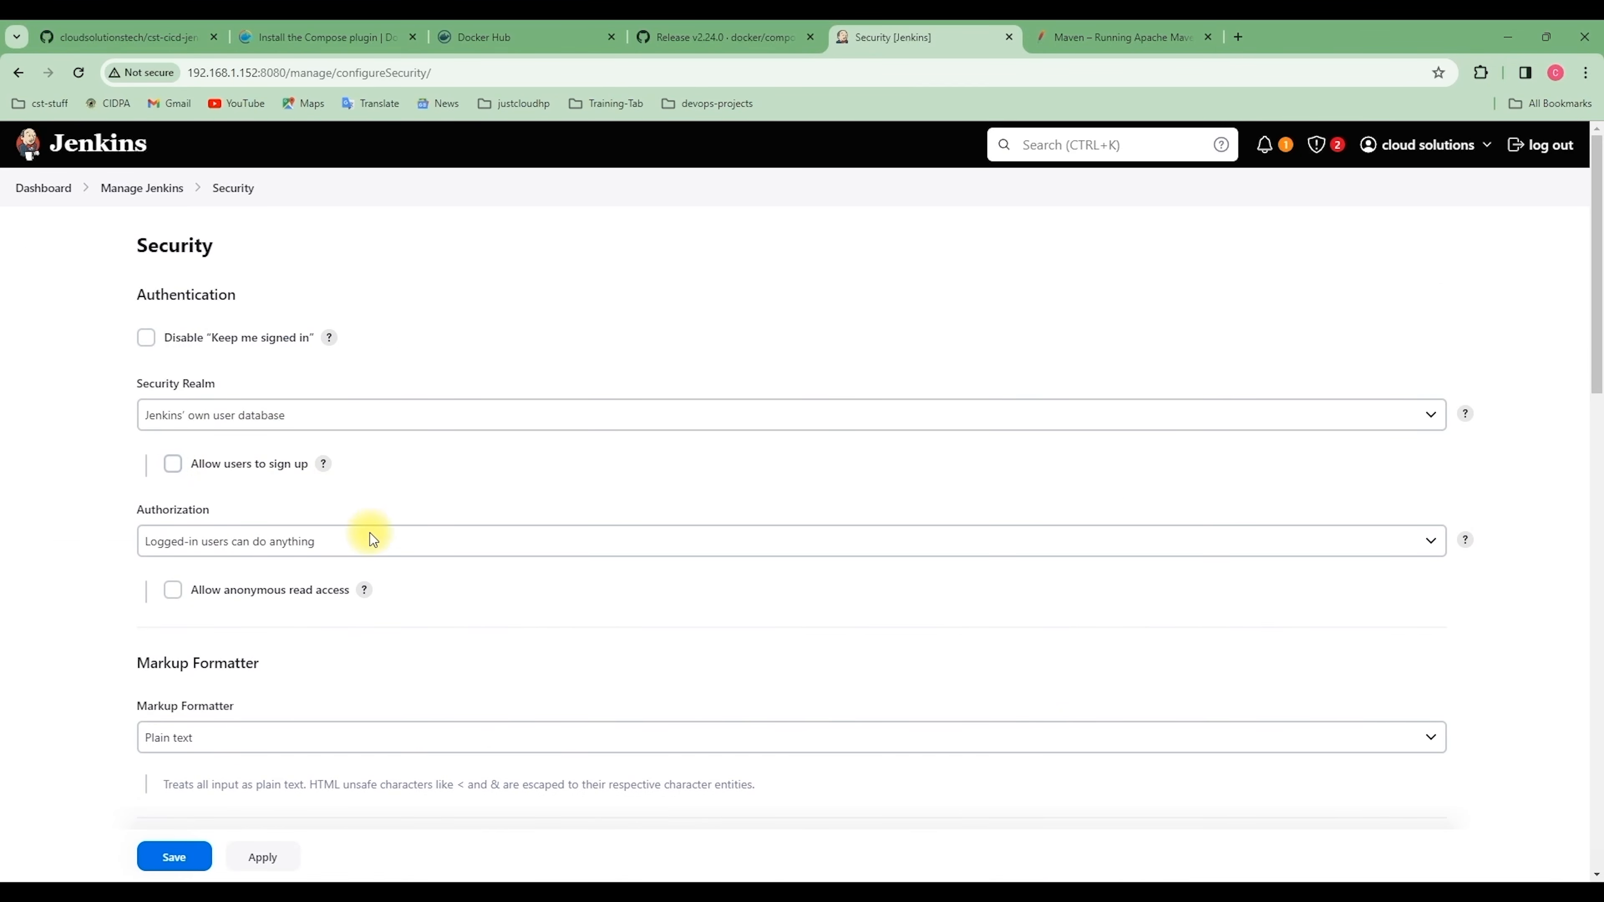
Save the sign-up-disabled security settings in the main window and return to the Dashboard
click(164, 858)
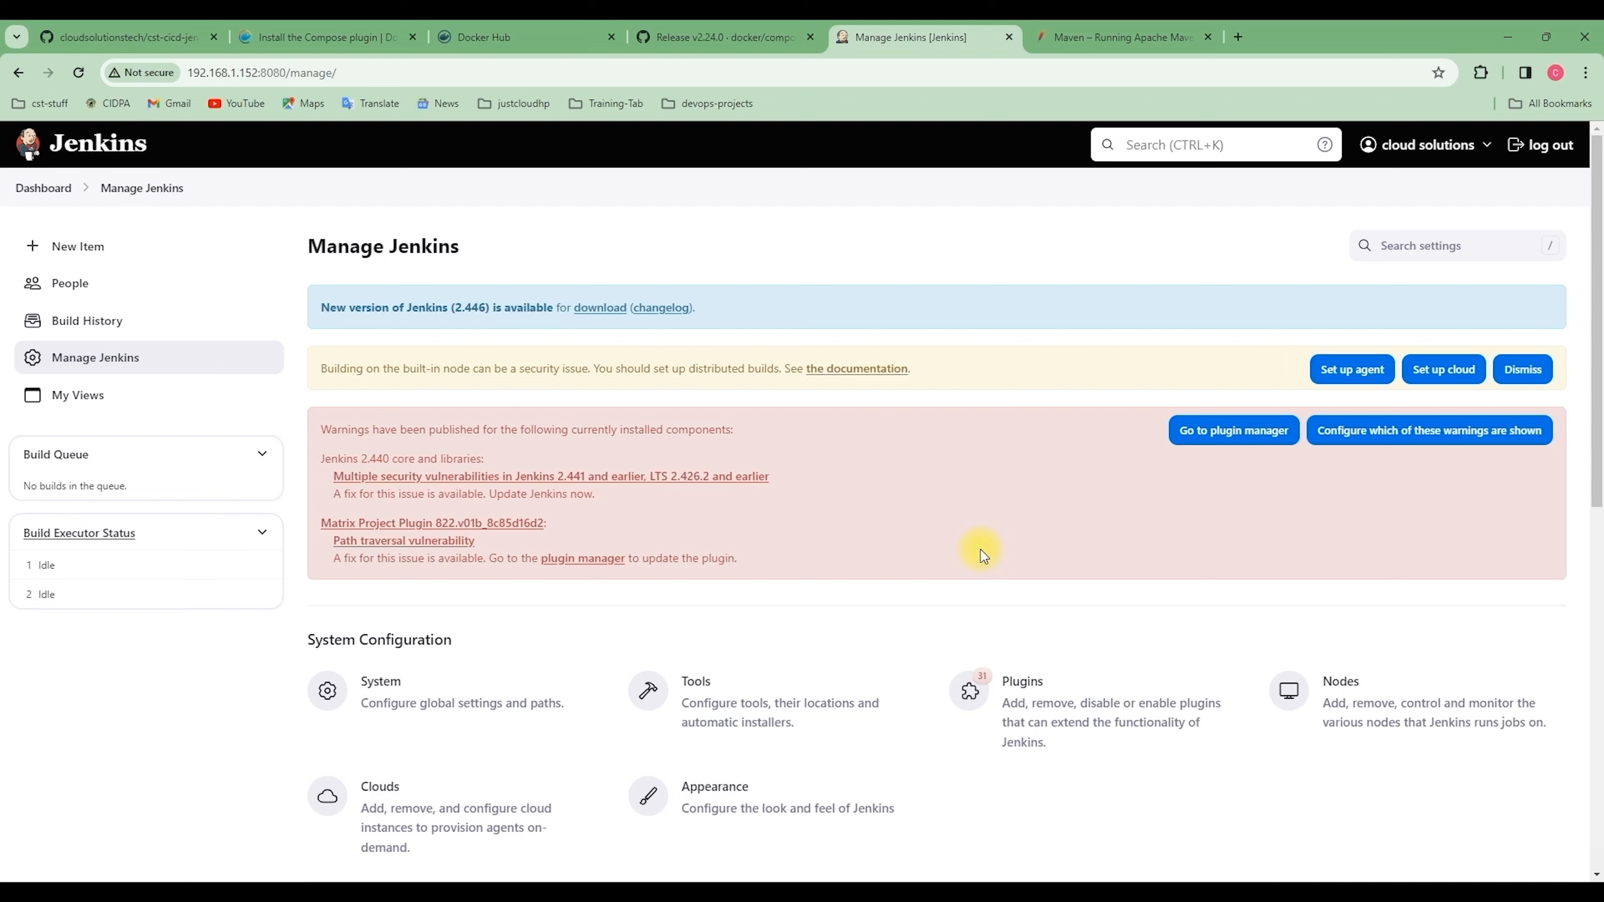
click(43, 187)
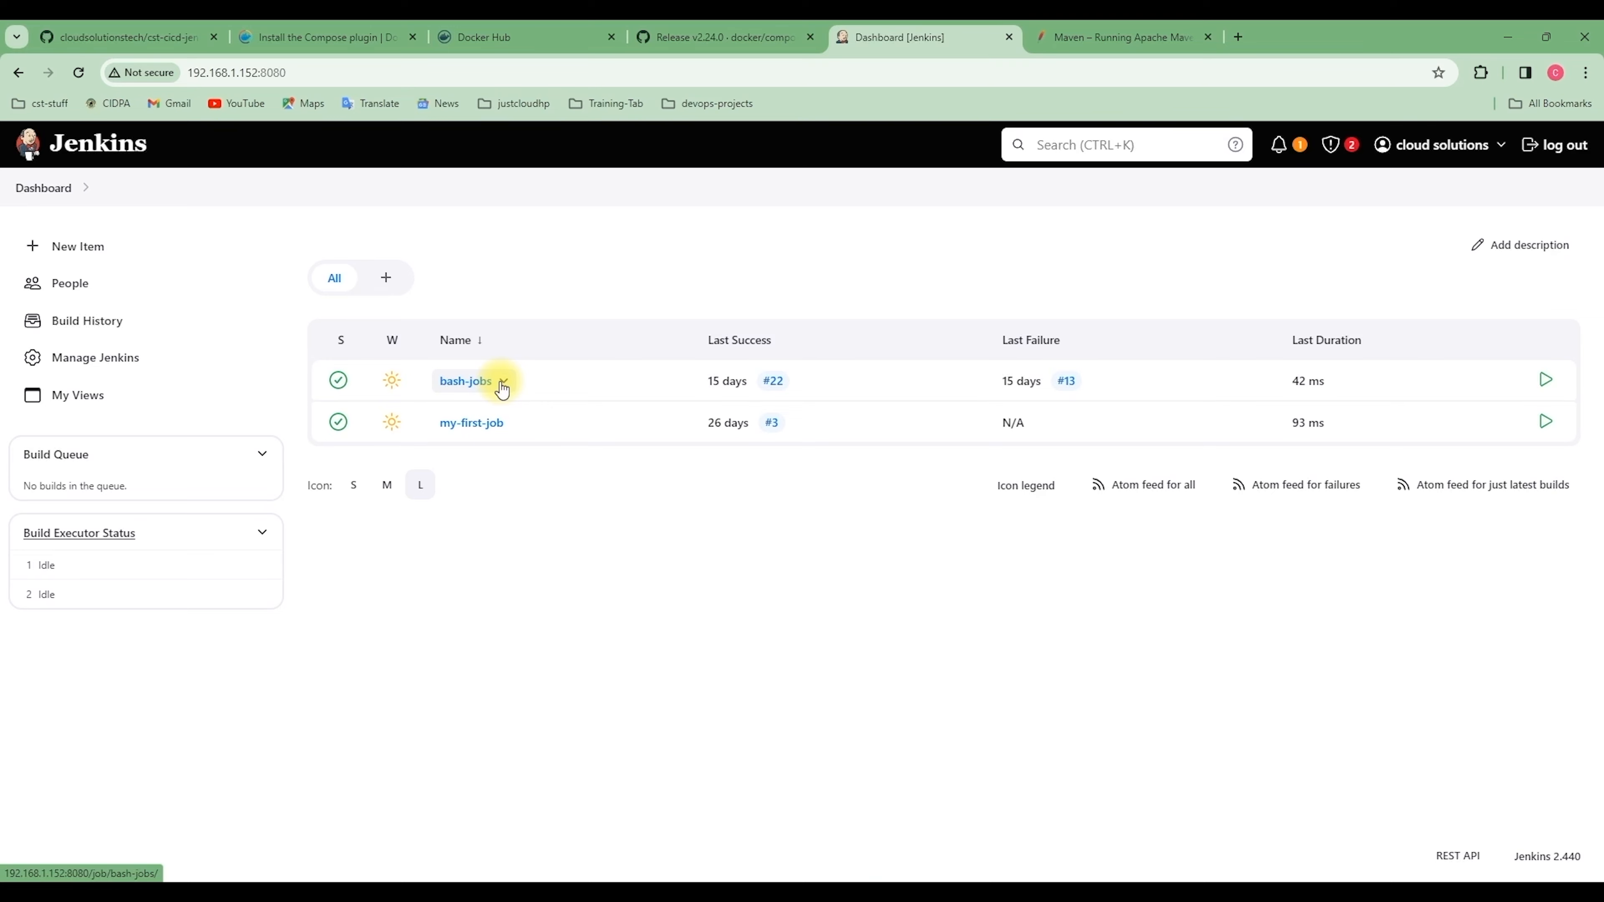
Open Manage Jenkins from the dashboard and look over its Security and Status Information sections
click(83, 357)
scroll(594, 708, down, 8)
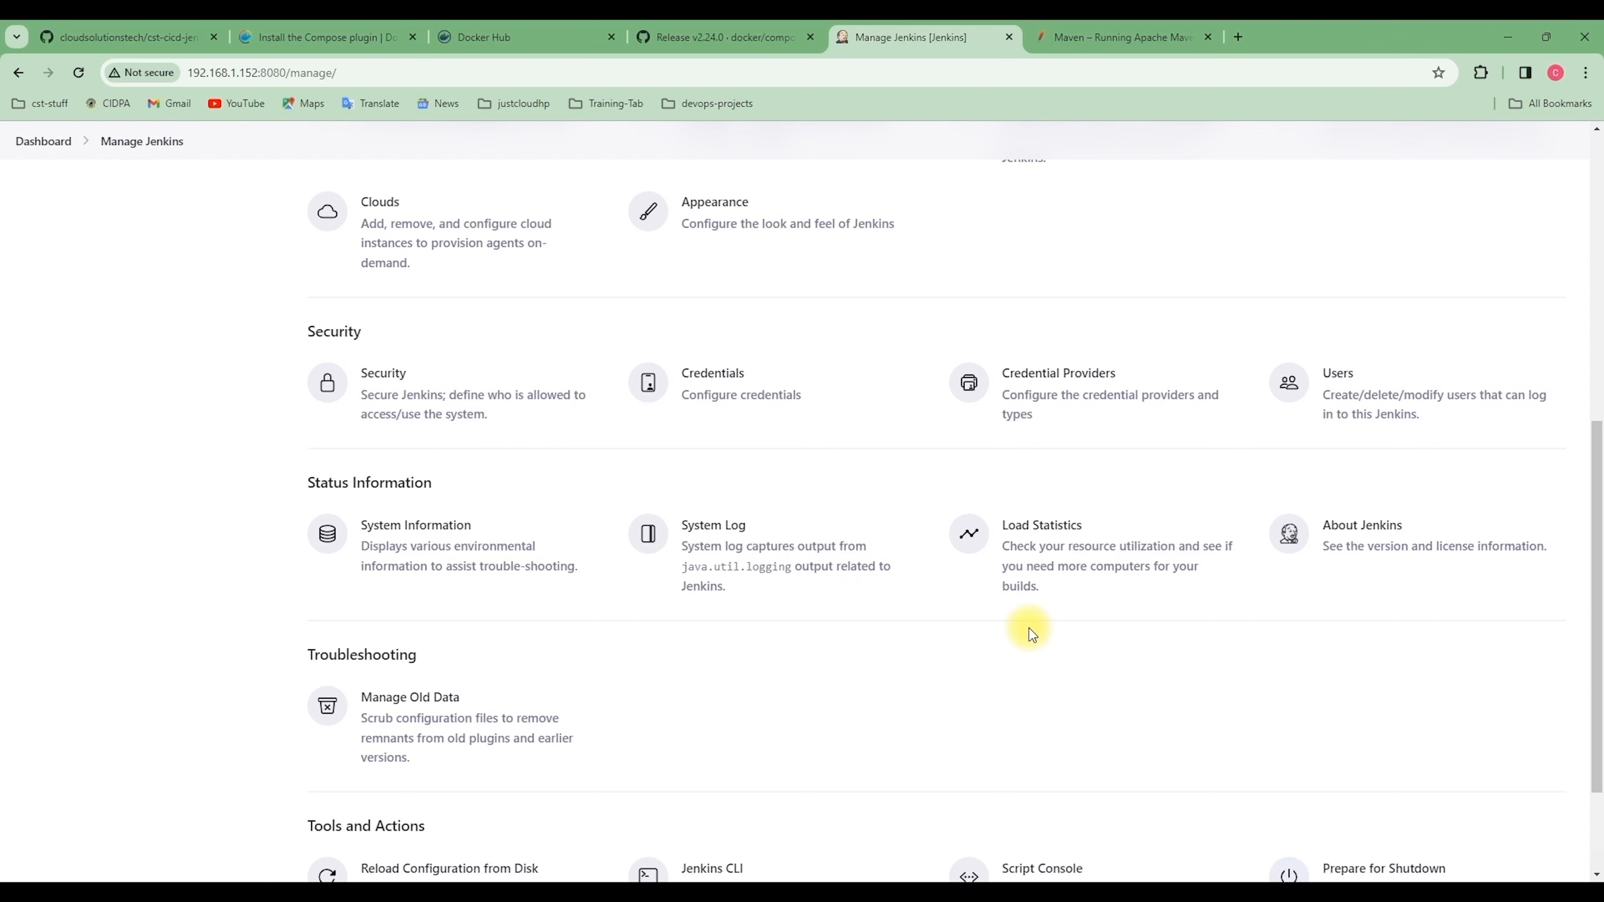
scroll(1029, 628, up, 1)
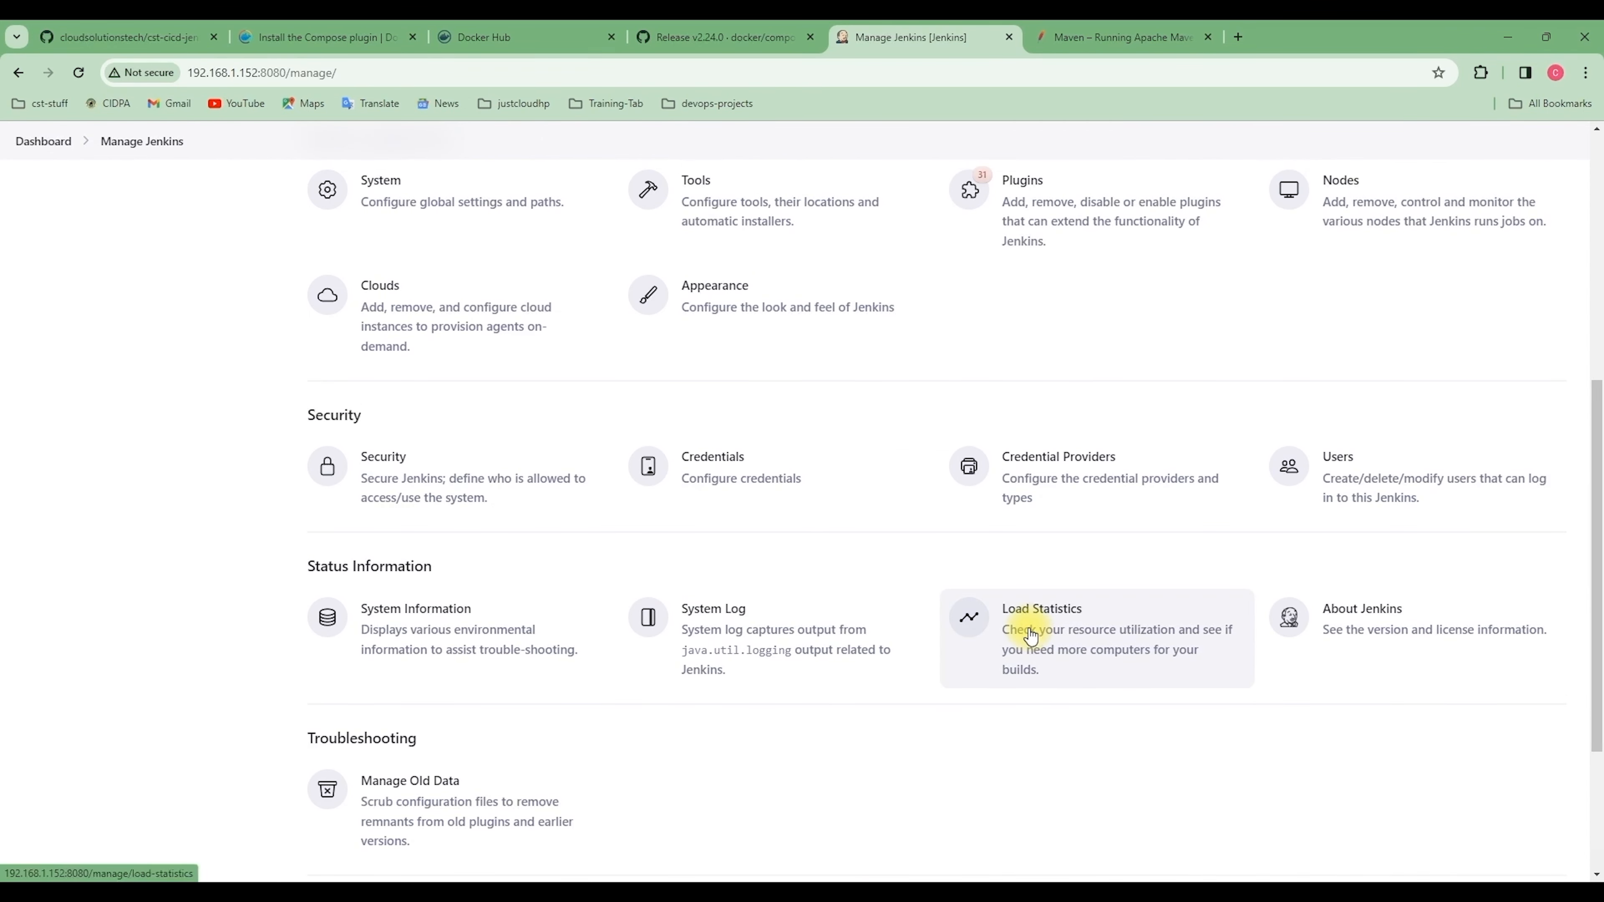